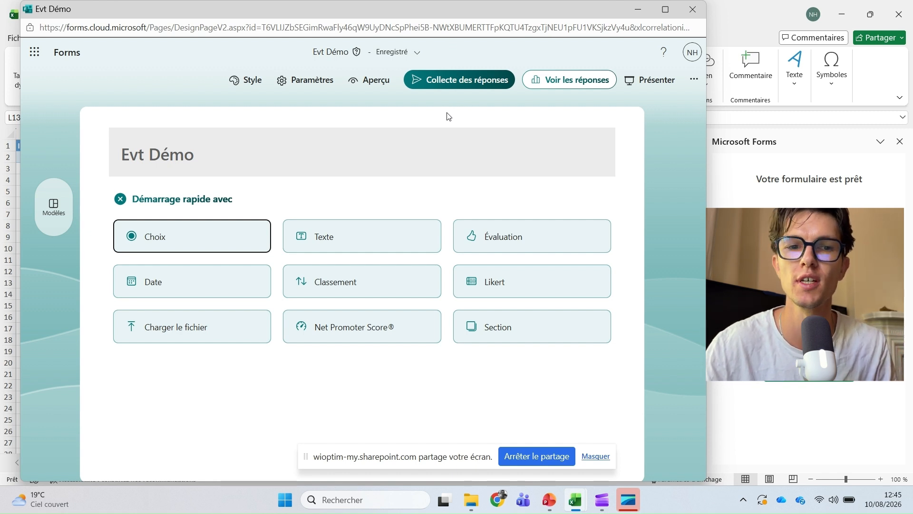
- Change the form title from Evt Démo to 'Inscription évènement'
click(360, 142)
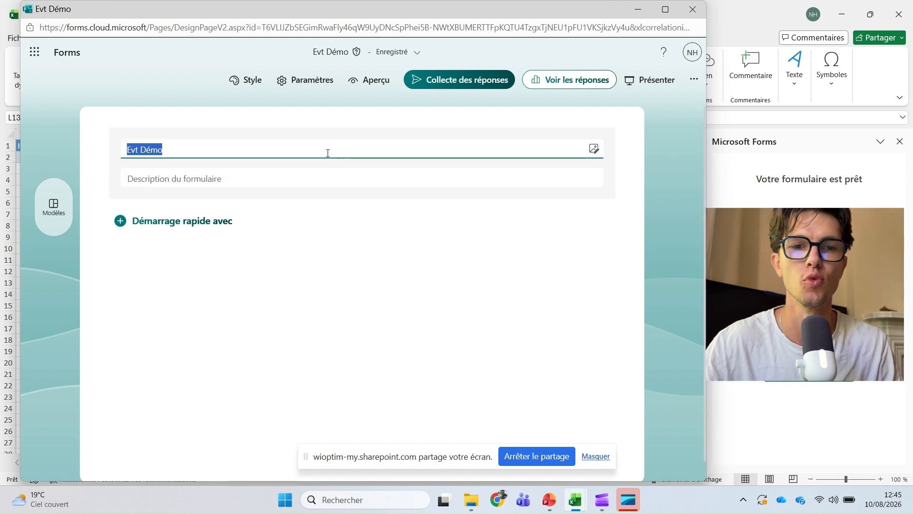
text(Inscription évènement)
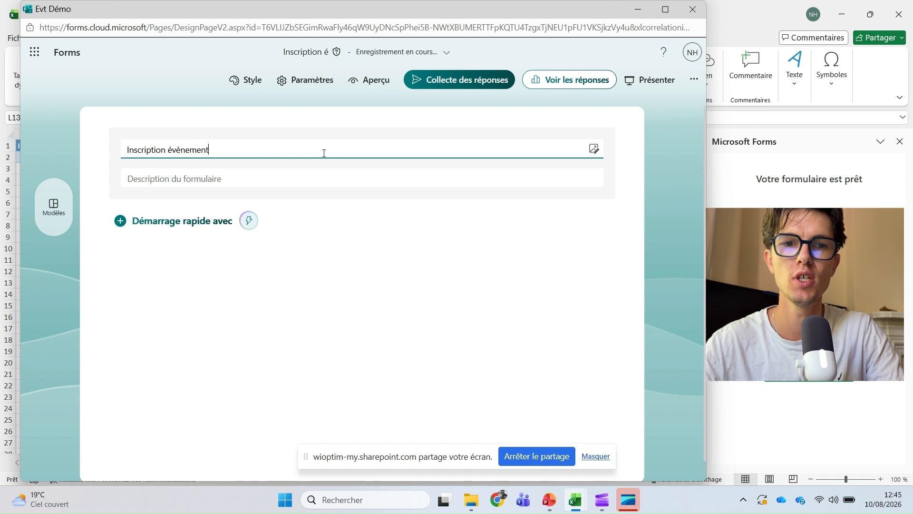
click(181, 221)
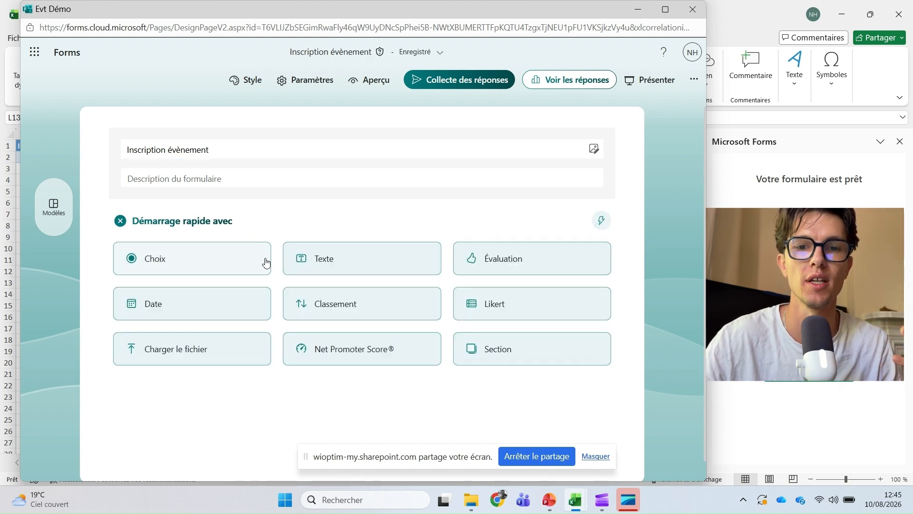
- Add 'Nom Prénom' as text question 1 and 'Email' as text question 2
click(298, 258)
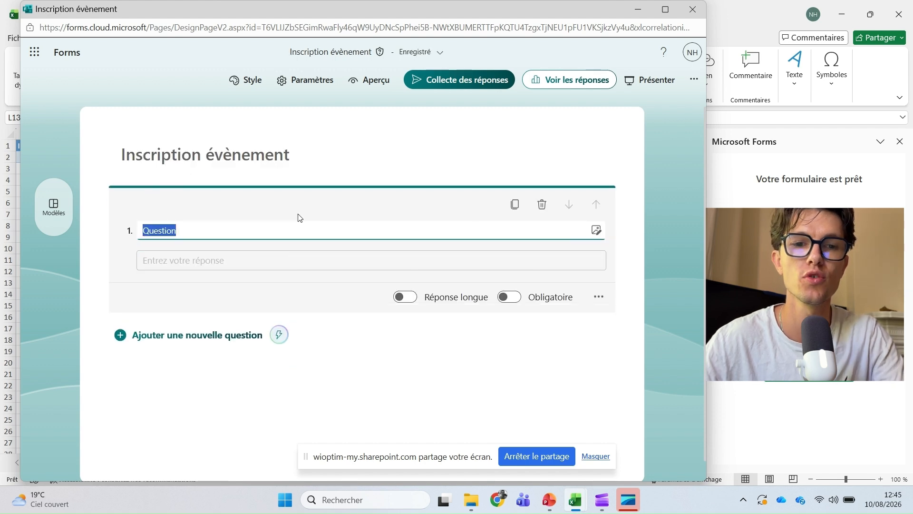
text(Nom Pr)
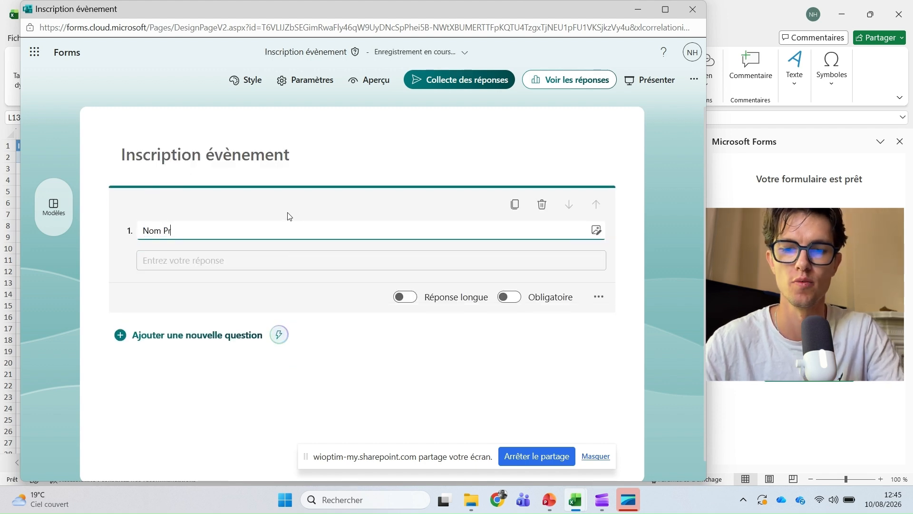
text(énom)
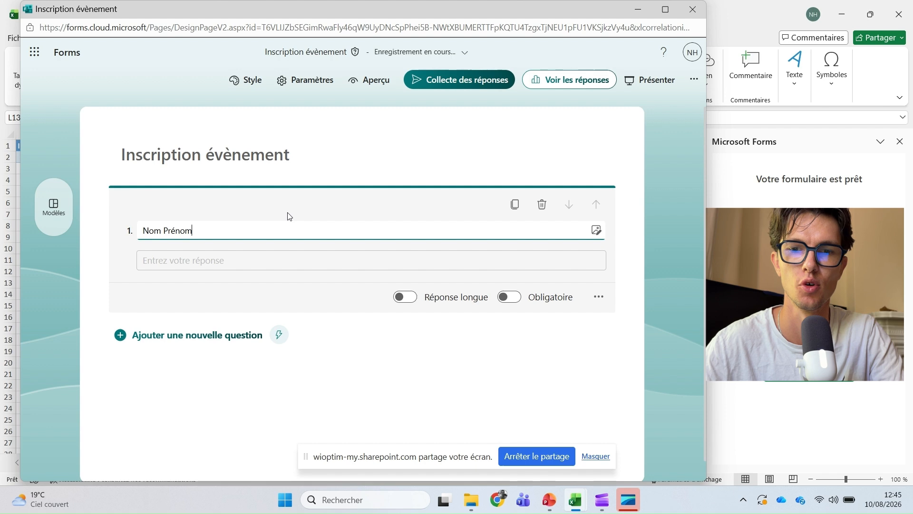
key(Return)
click(228, 347)
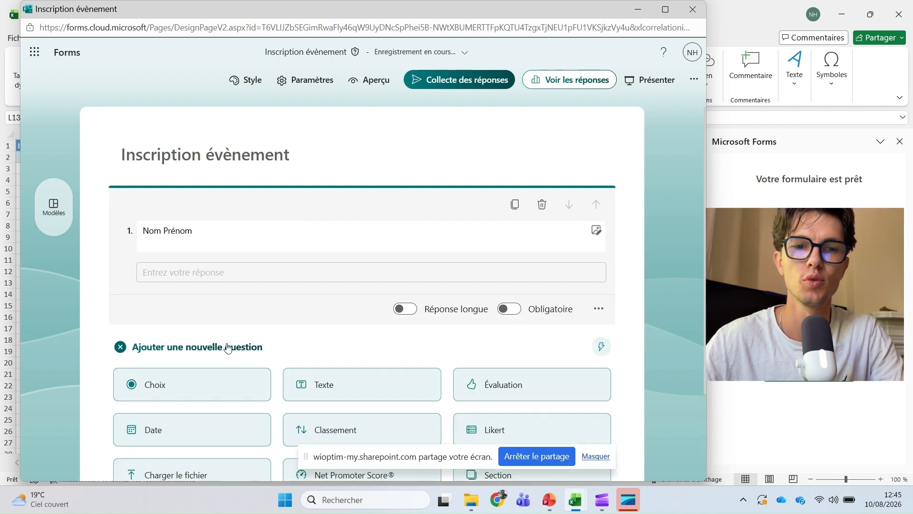
click(323, 266)
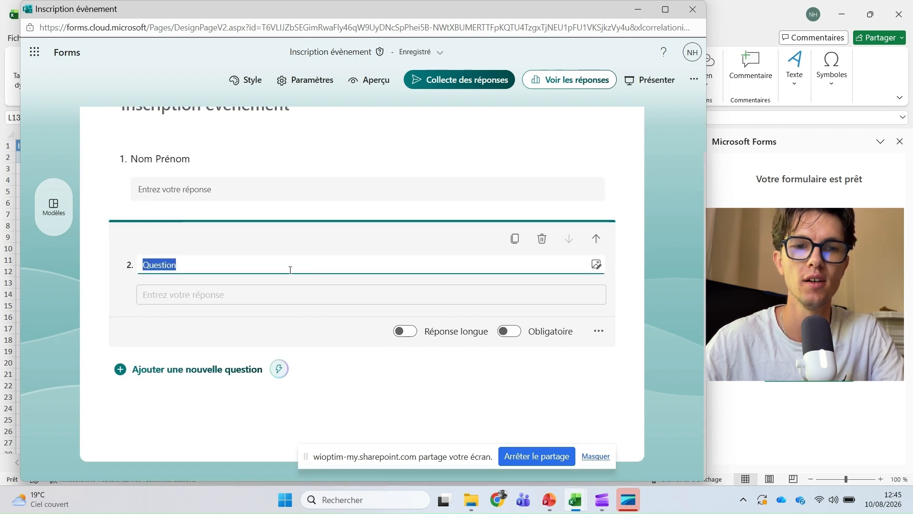
text(Email)
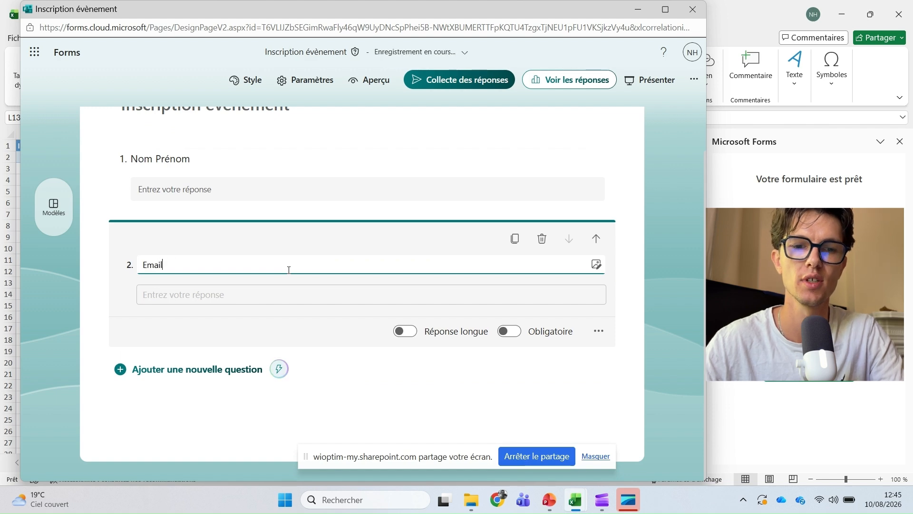
click(185, 369)
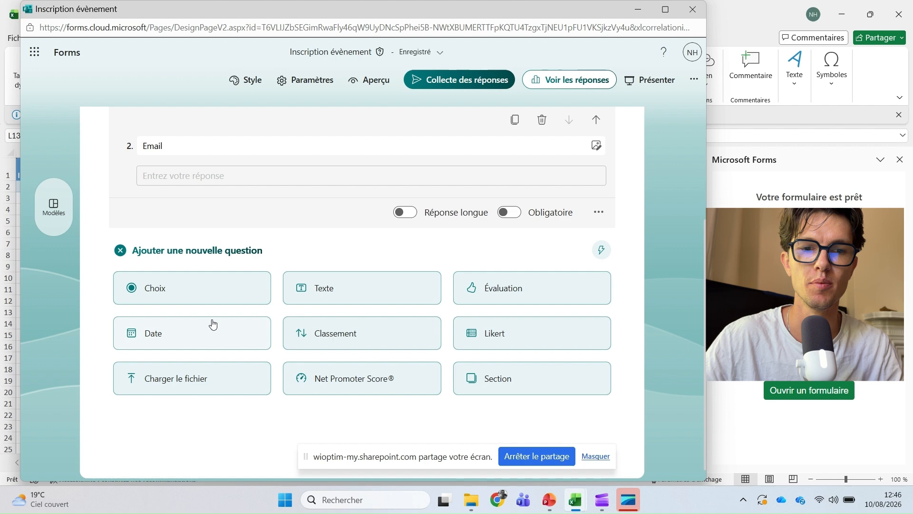
- Create choice question 3 'Session' with options Matin, Après-midi and Journée complète
click(197, 301)
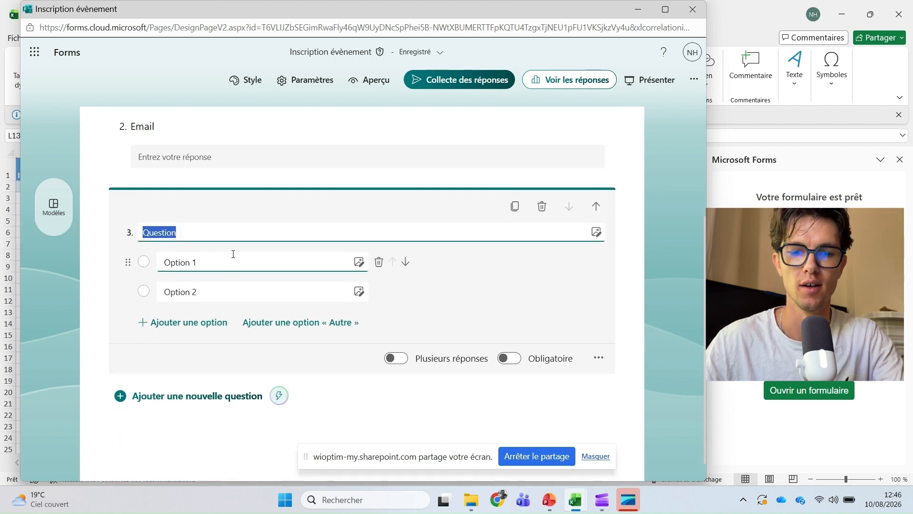
text(Session)
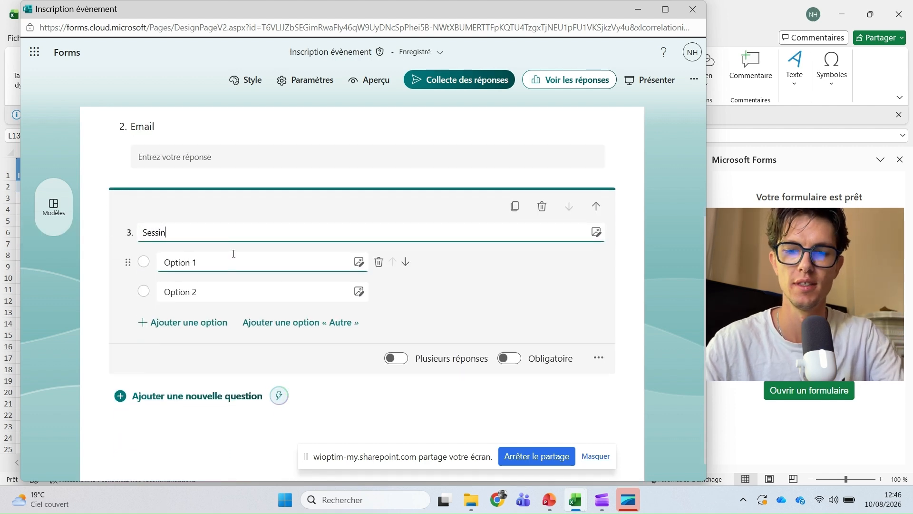
click(224, 255)
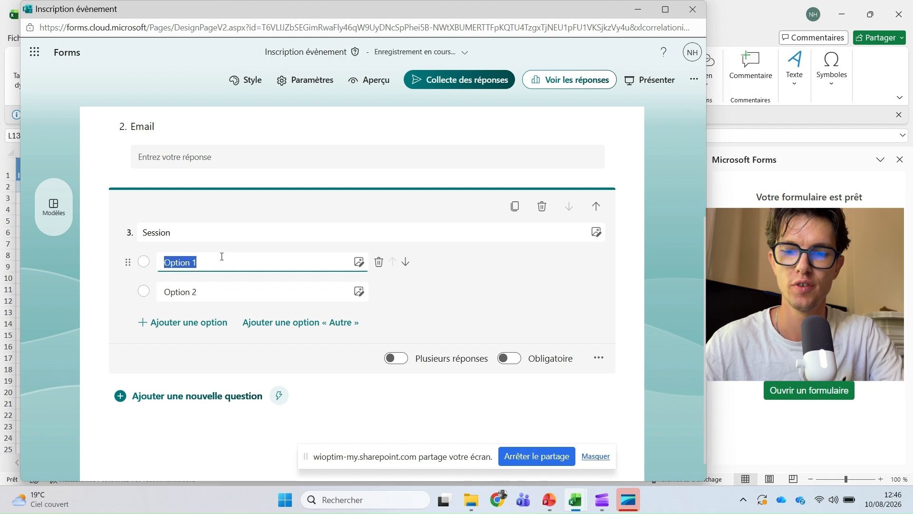
text(Matin)
key(Return)
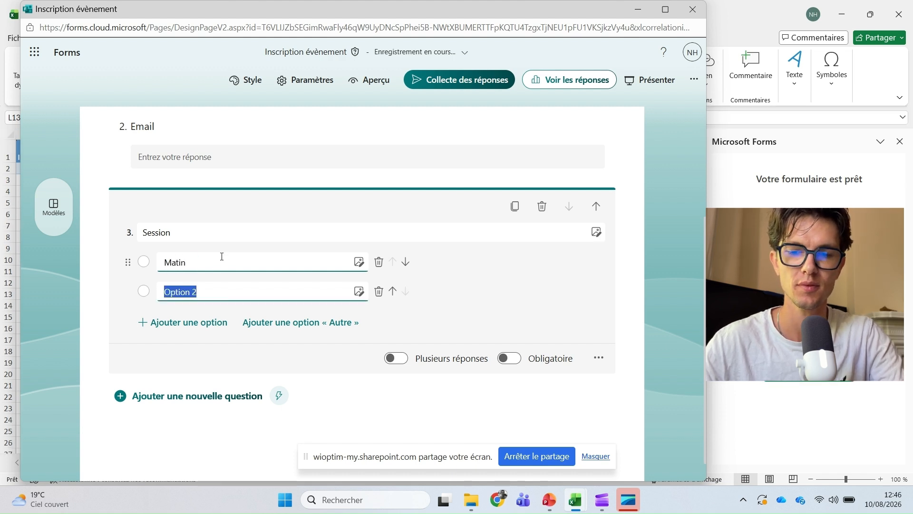
text(Après-midi)
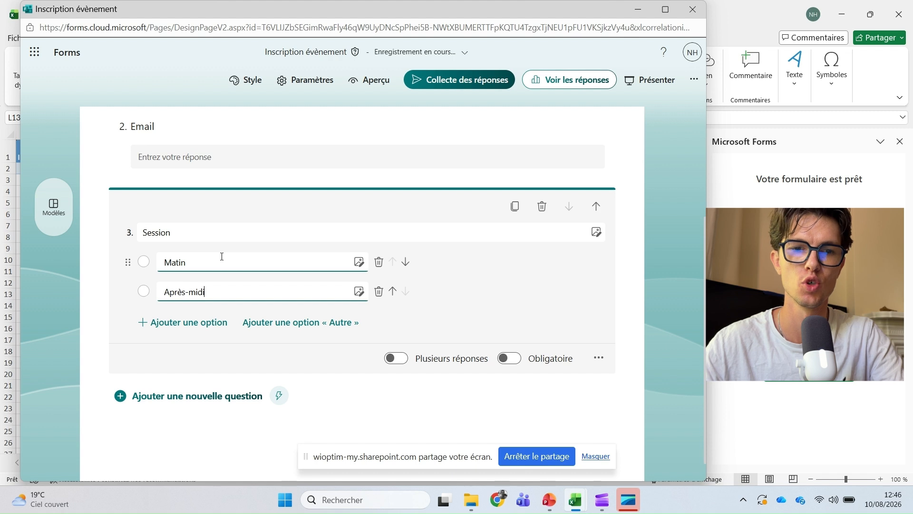
key(Return)
text(Journée complète)
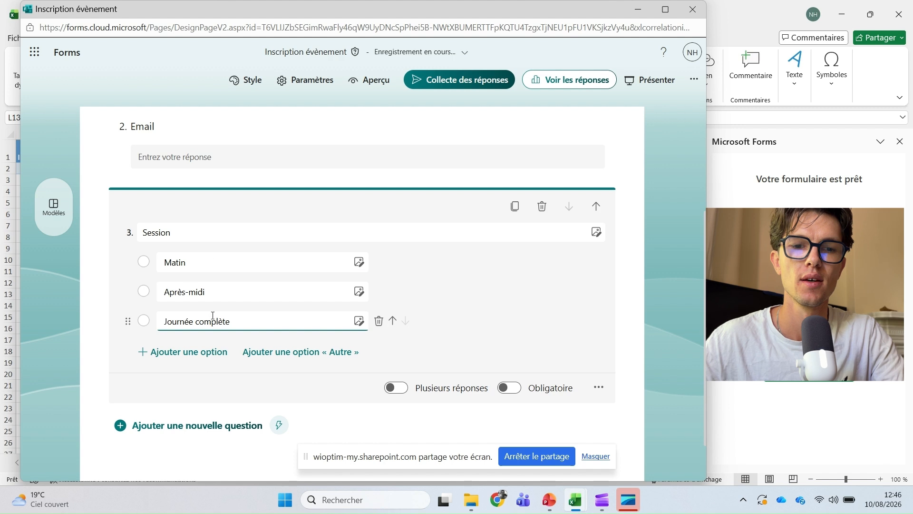
click(212, 397)
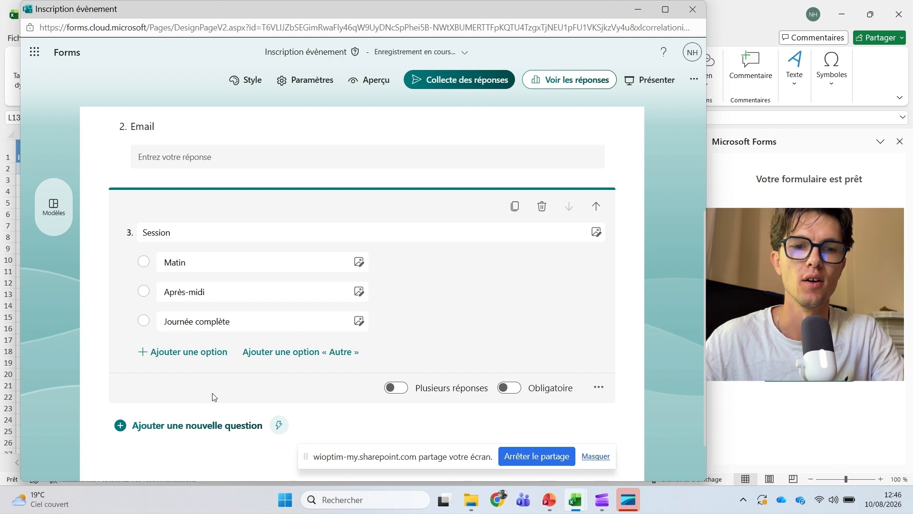
scroll(205, 398, down, 1)
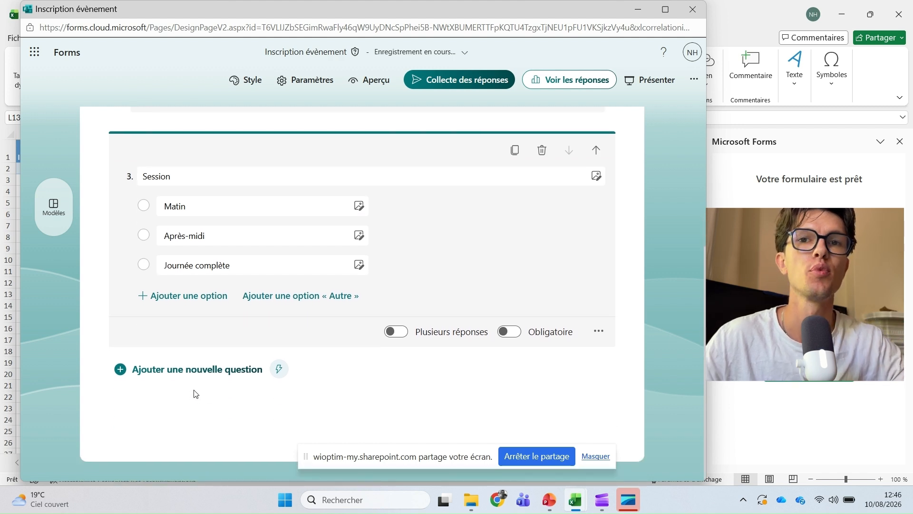
- Add text question 4 'Nombre de participants', restricted to numbers greater than 0
click(216, 378)
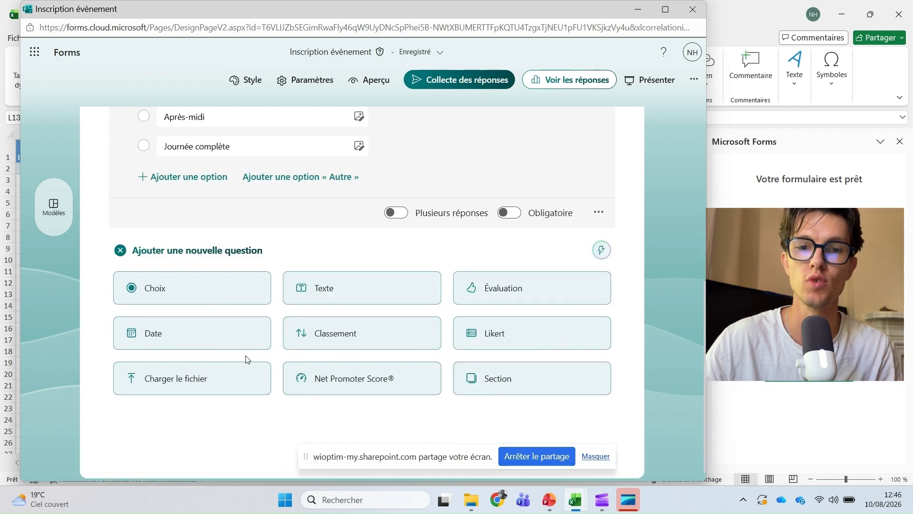
click(300, 302)
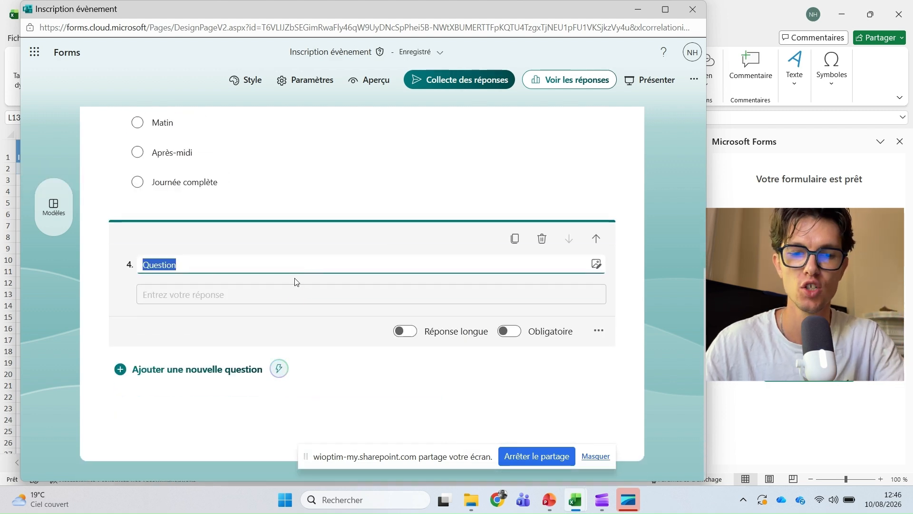
text(Nombre de participants)
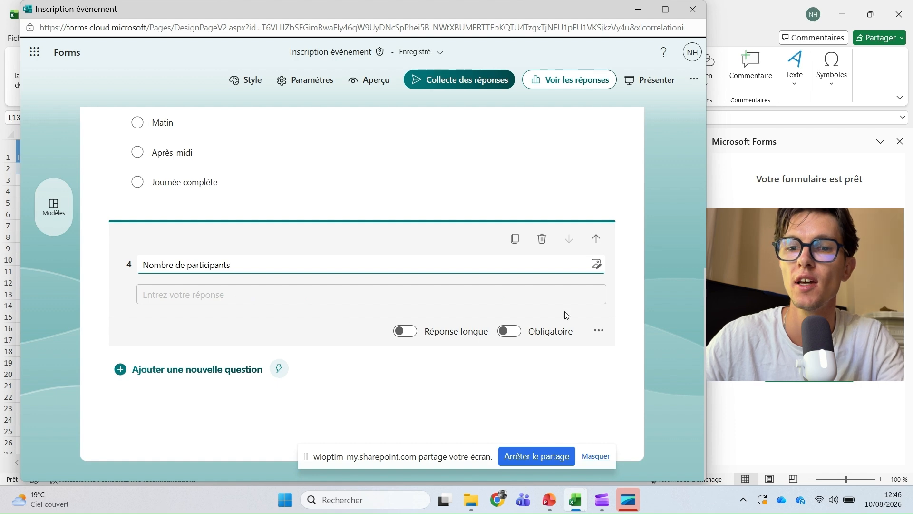
click(600, 332)
click(573, 379)
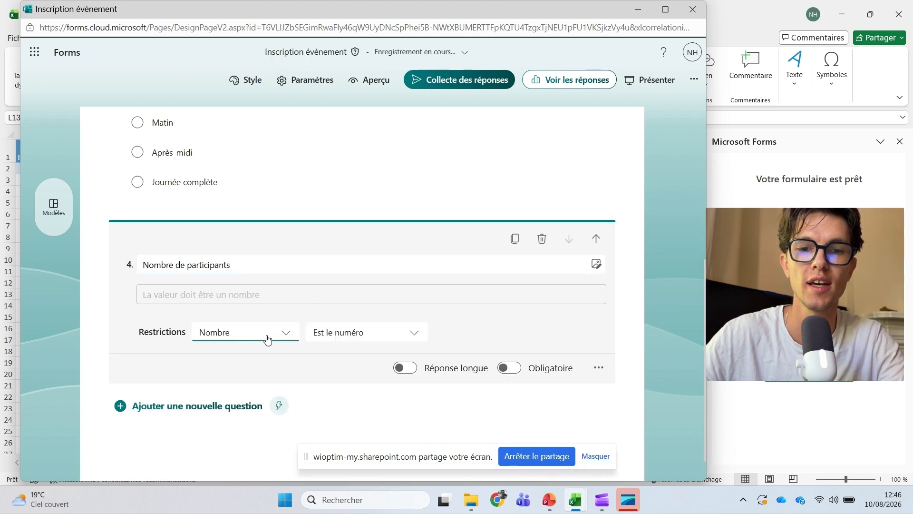
click(332, 335)
click(352, 380)
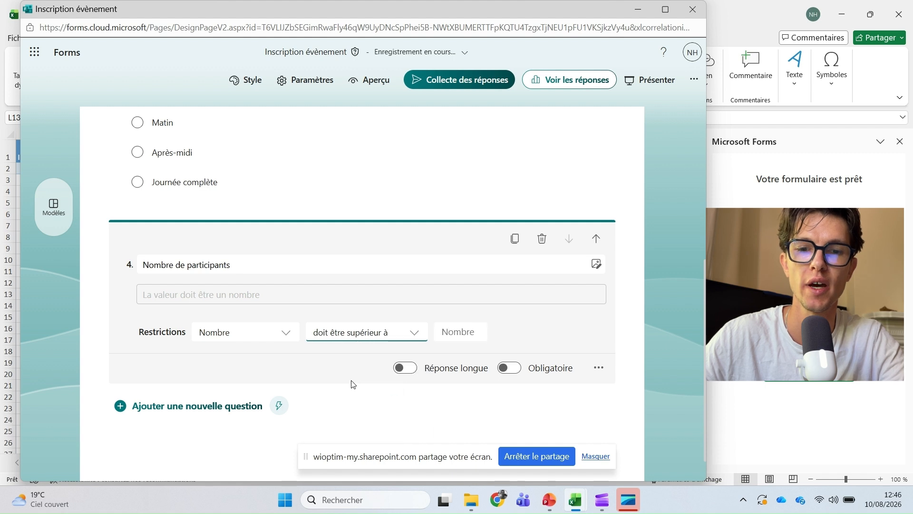
click(450, 332)
text(0)
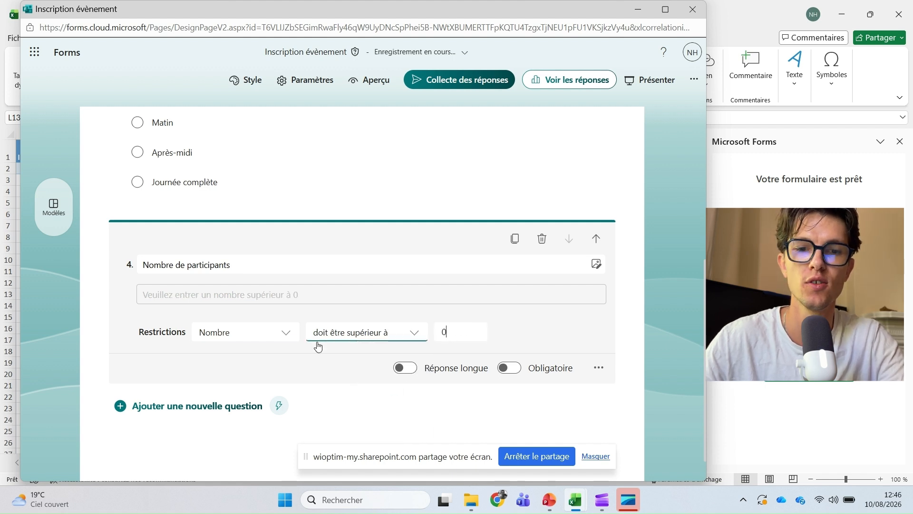
scroll(291, 378, down, 1)
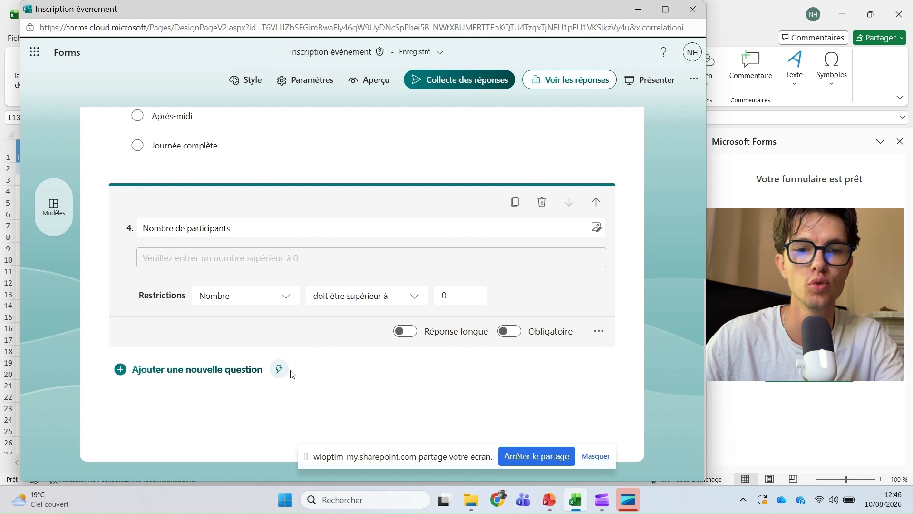
- Add a 'Remarques' text question as question 5 and open response-collection settings
click(252, 370)
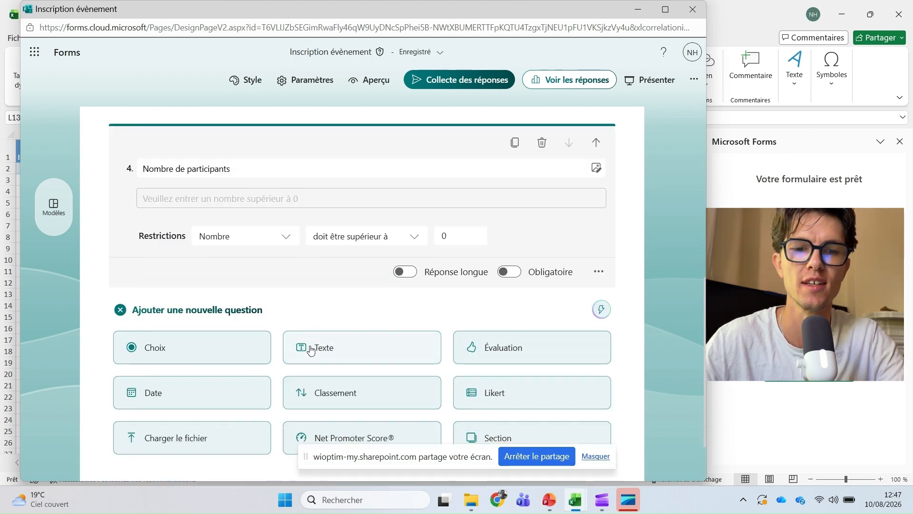
click(309, 348)
text(Re)
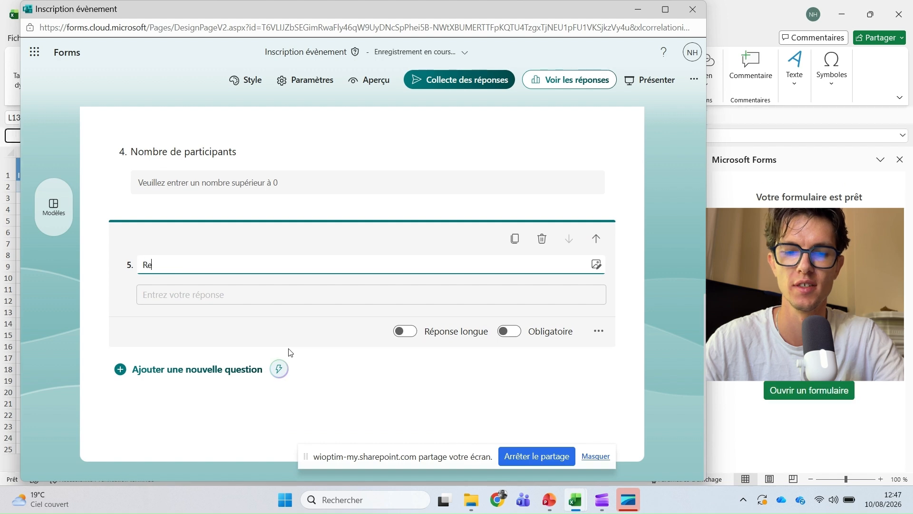
text(marques)
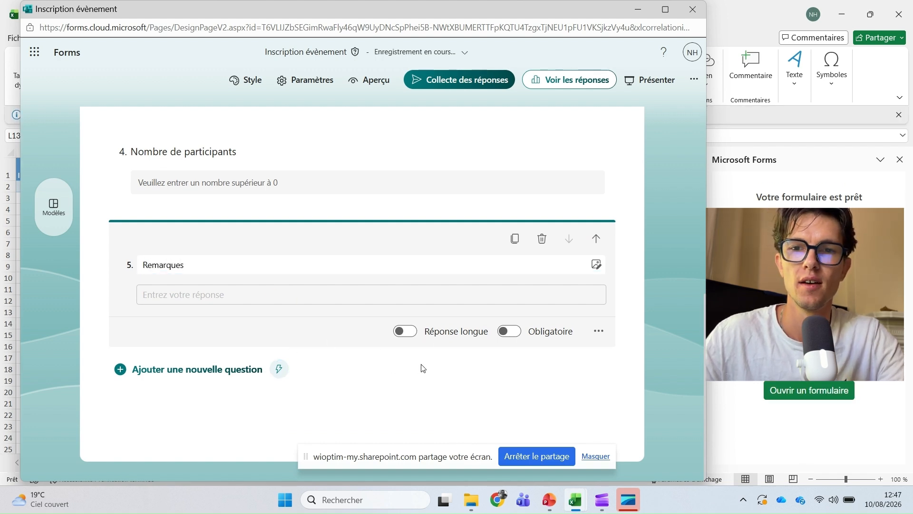
scroll(425, 228, up, 1)
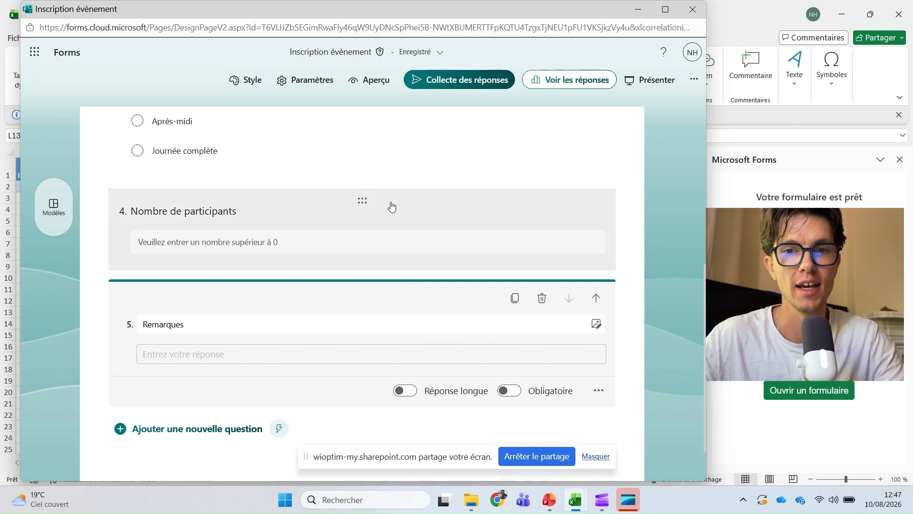
click(462, 82)
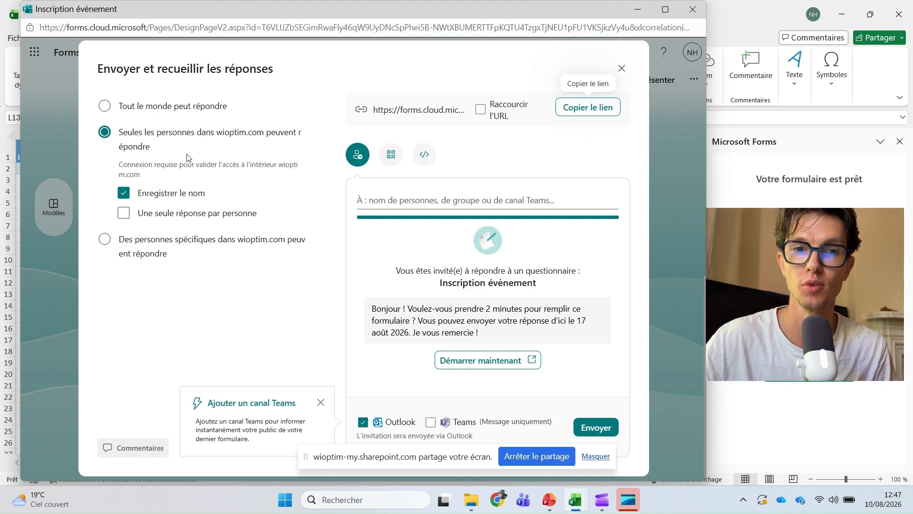
- Let anyone respond, copy the shortened link and load it in a new browser tab
click(174, 106)
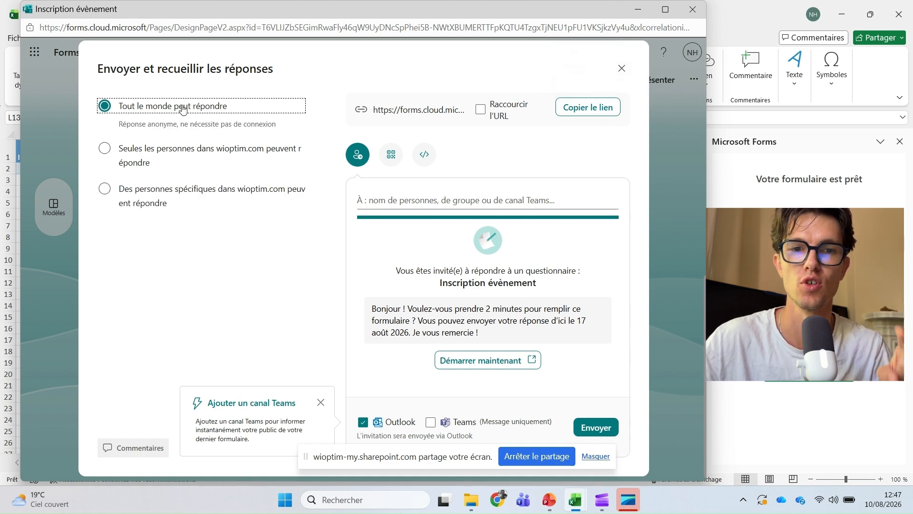
click(484, 107)
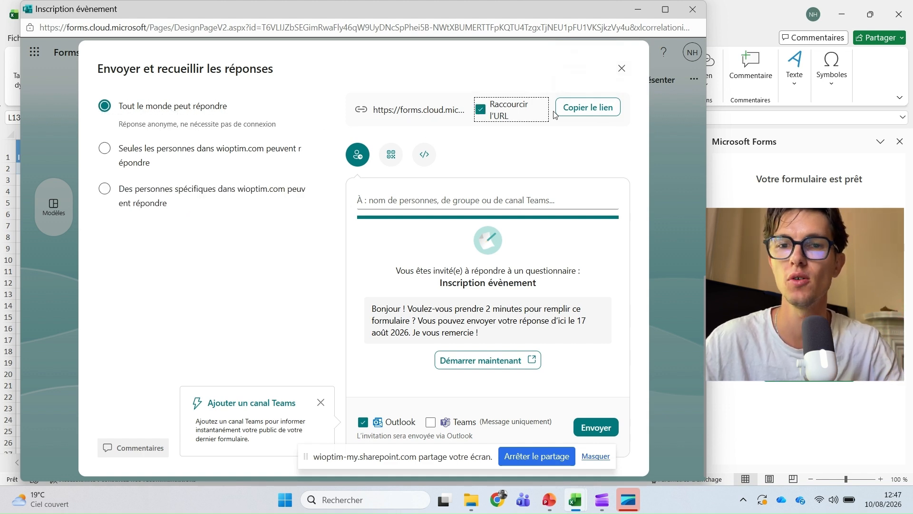
click(569, 108)
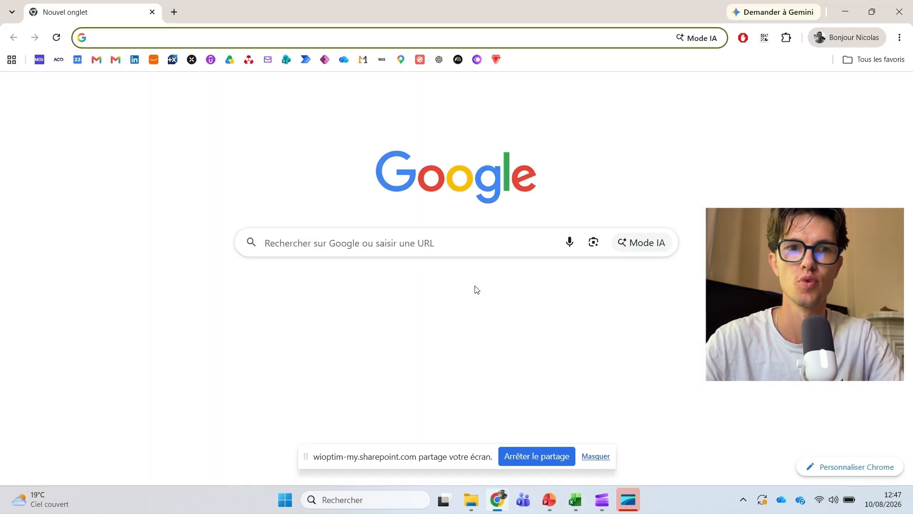
key(ctrl+v)
key(Return)
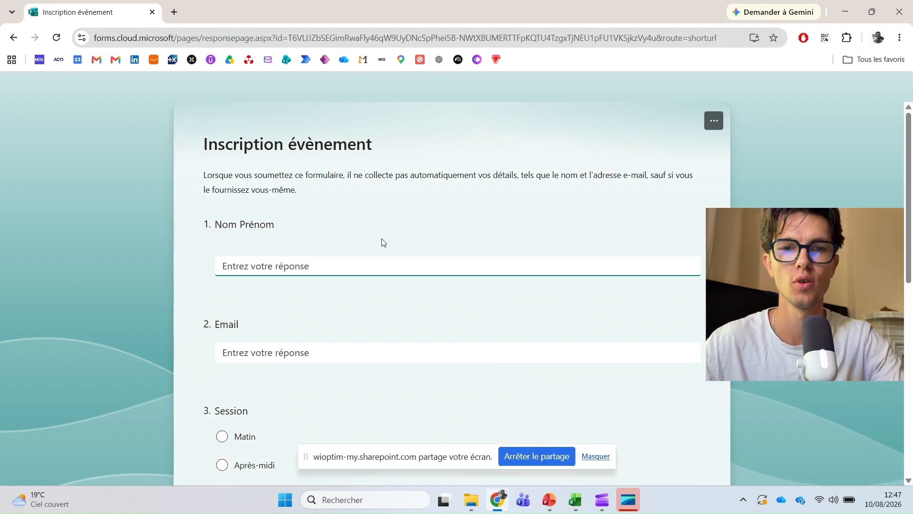
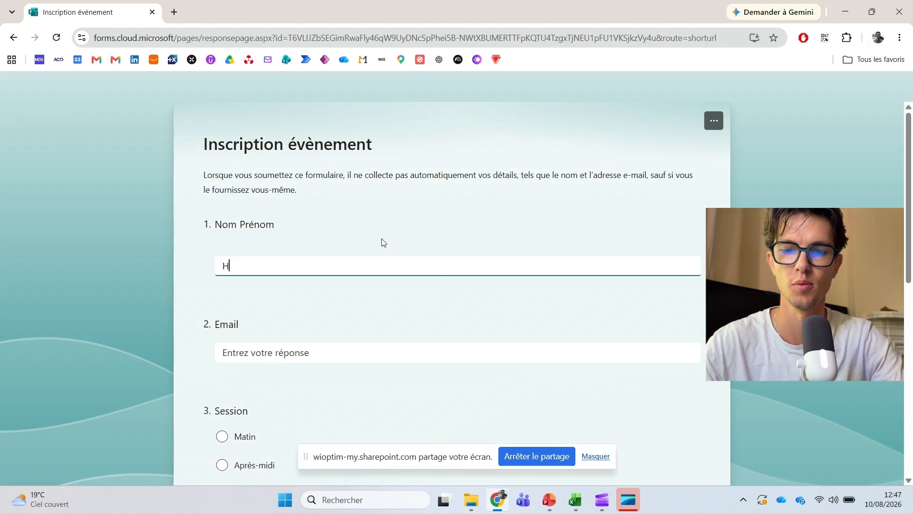
- Enter the respondent's full name and e-mail address in the form
key(Tab)
text(nicola)
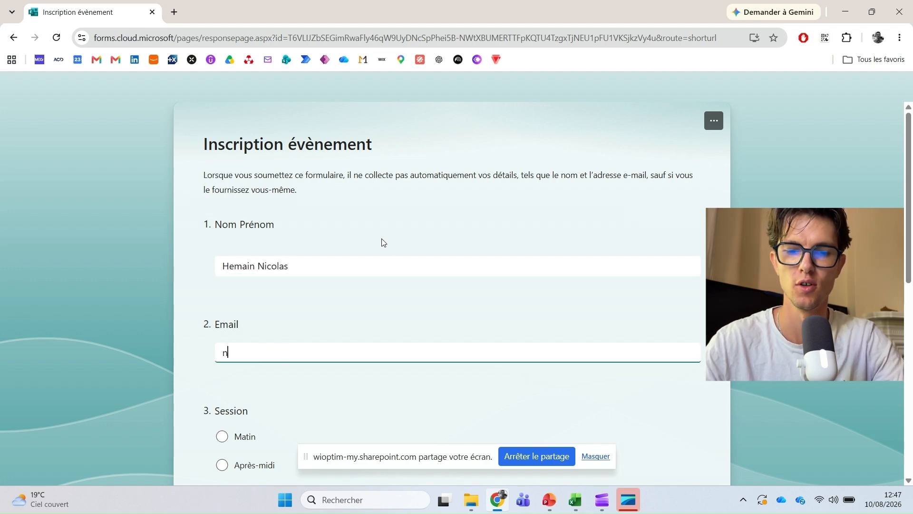
text(s@exemple.co)
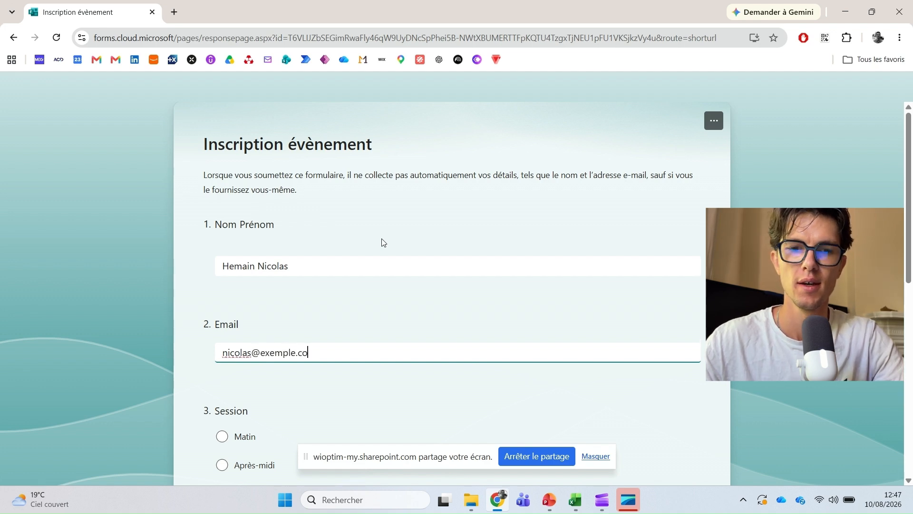
text(m)
scroll(381, 240, down, 2)
- Choose Après-midi, enter 2 participants and a 10-minute late-arrival remark, then submit
click(231, 347)
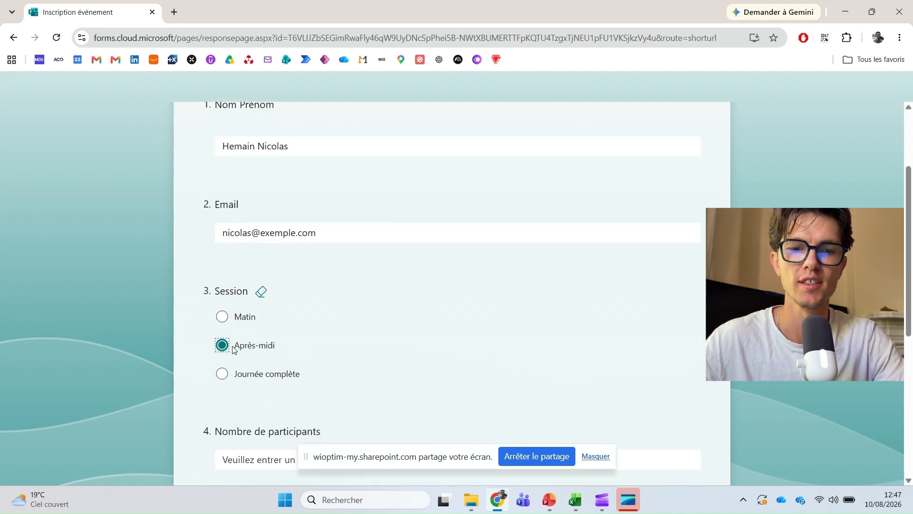
scroll(233, 349, down, 2)
click(242, 341)
text(2)
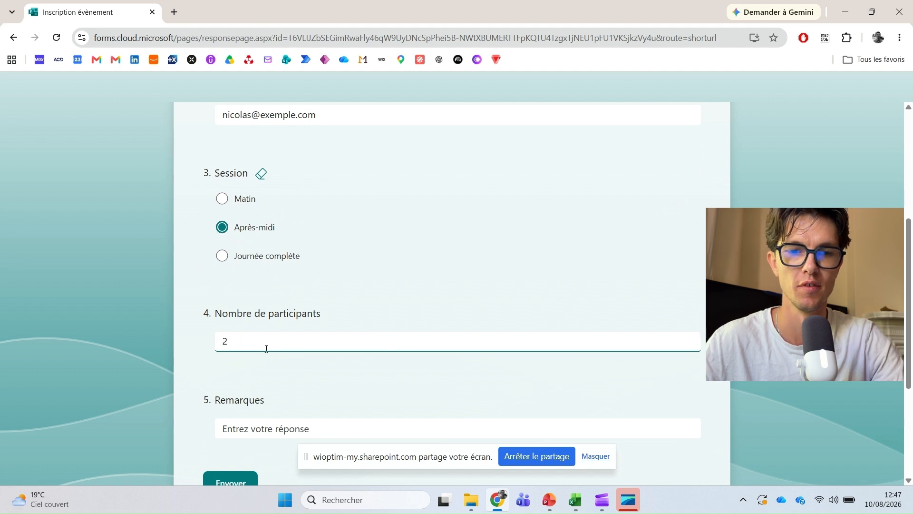
scroll(247, 431, down, 1)
click(249, 369)
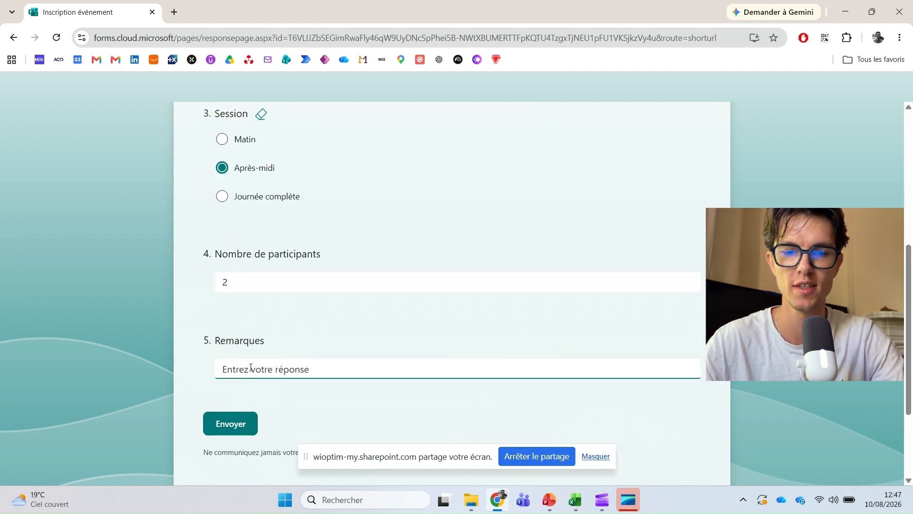
text(Arrivée 10 minutes en ret)
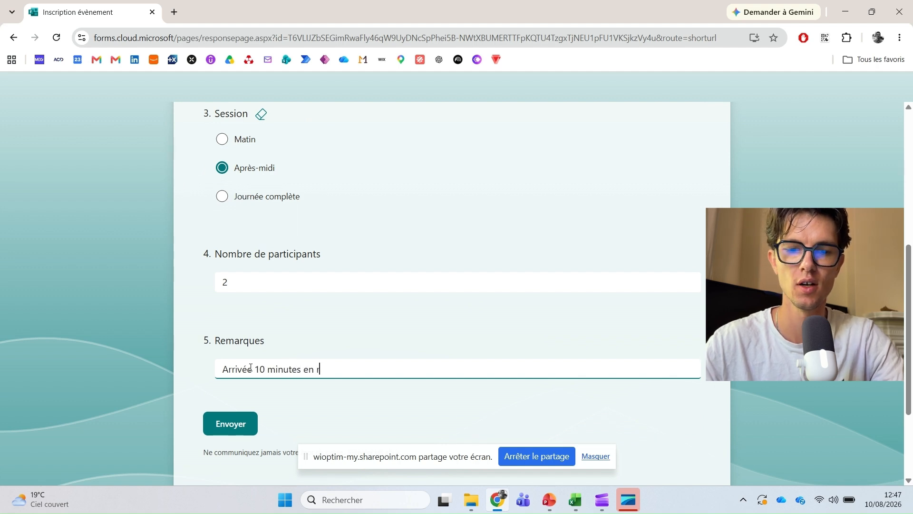
click(237, 420)
- Check the new row in the Evt Démo workbook, start a blank response, then return to Excel
mouse_move(573, 498)
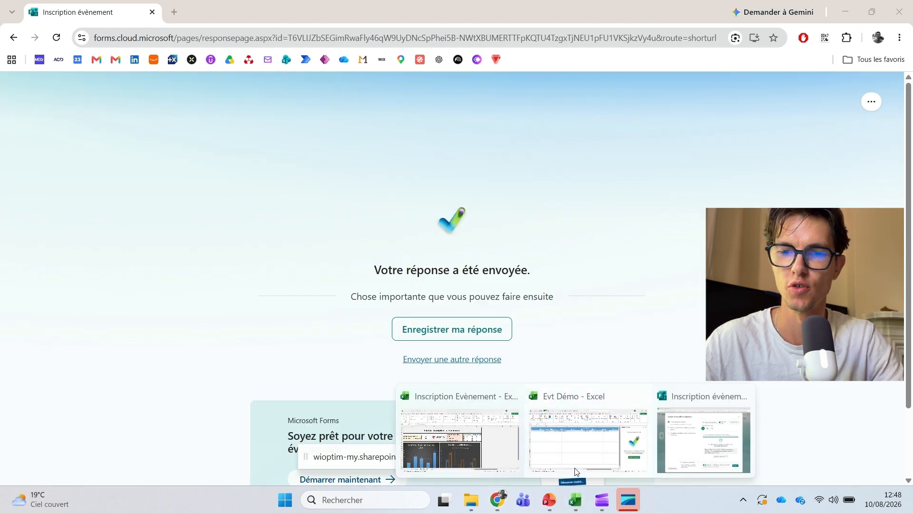
click(577, 436)
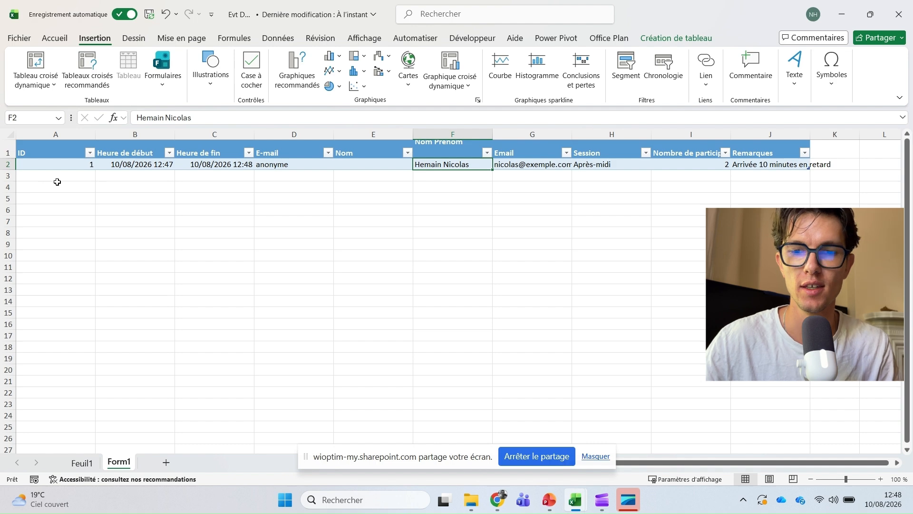
click(496, 507)
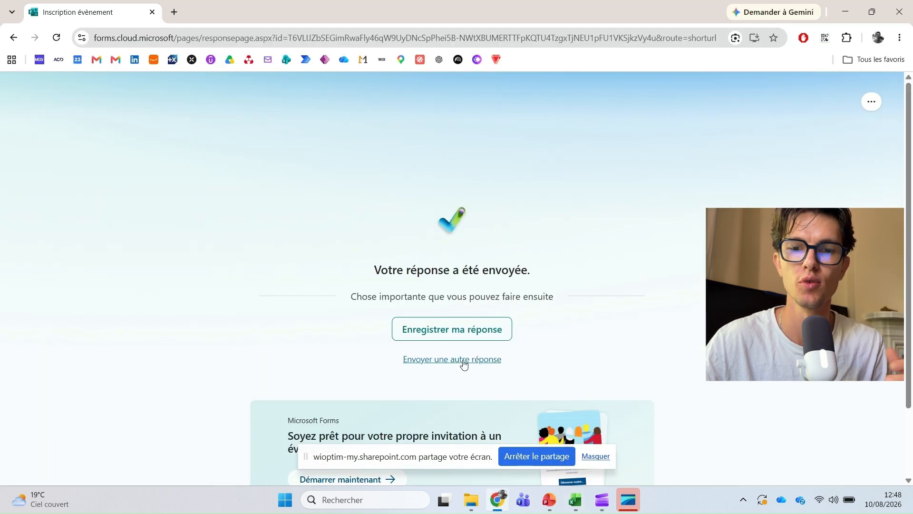
click(461, 361)
click(420, 274)
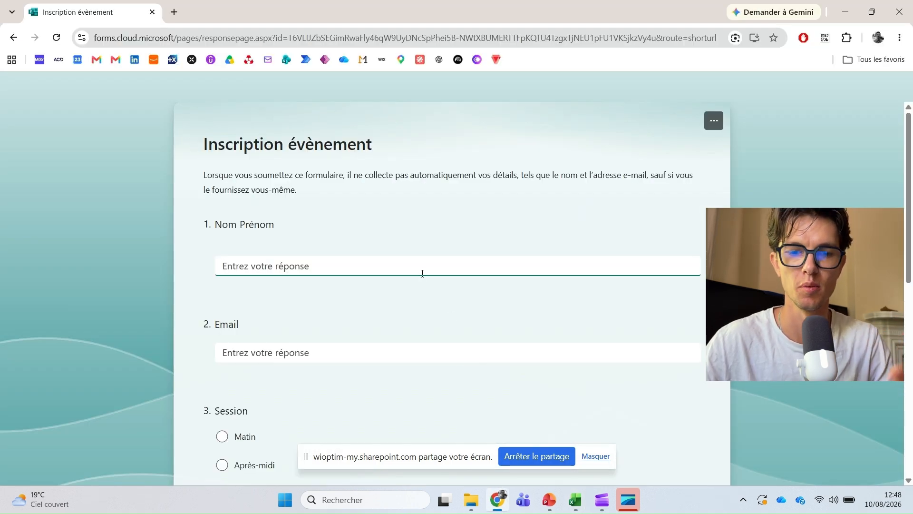
click(575, 499)
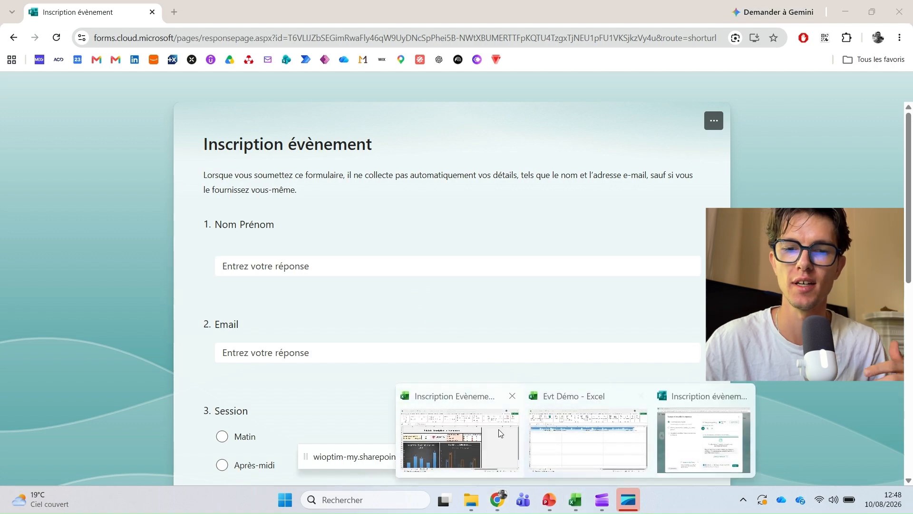
click(474, 433)
- Inspect start time, end time and name entries on Form1, then go to Tableau de bord (2)
click(119, 462)
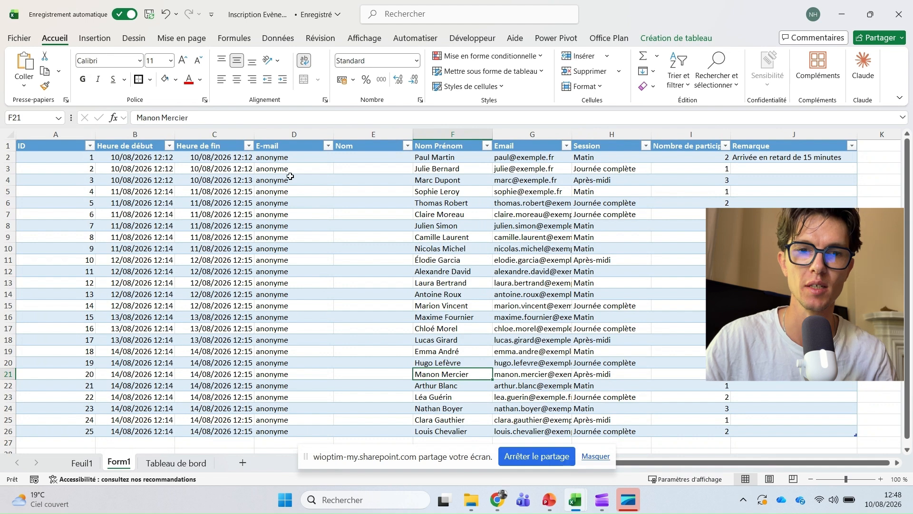
click(152, 169)
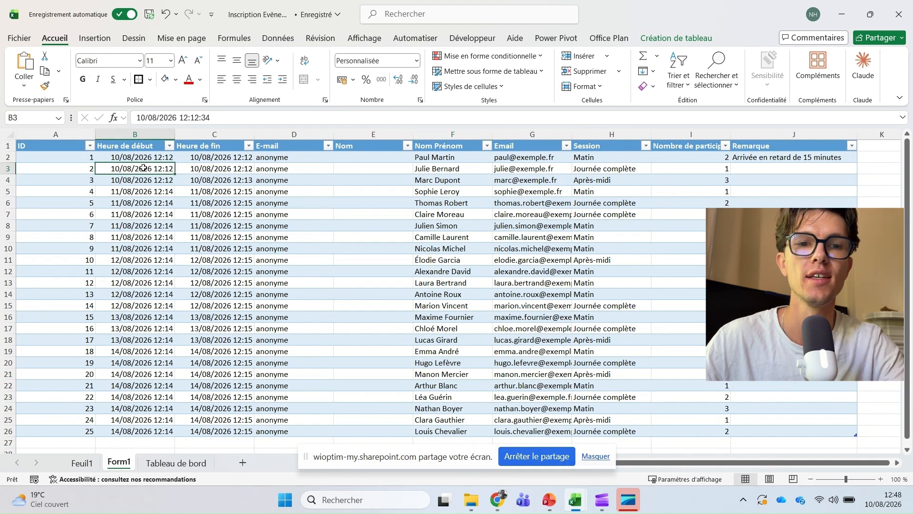
click(193, 179)
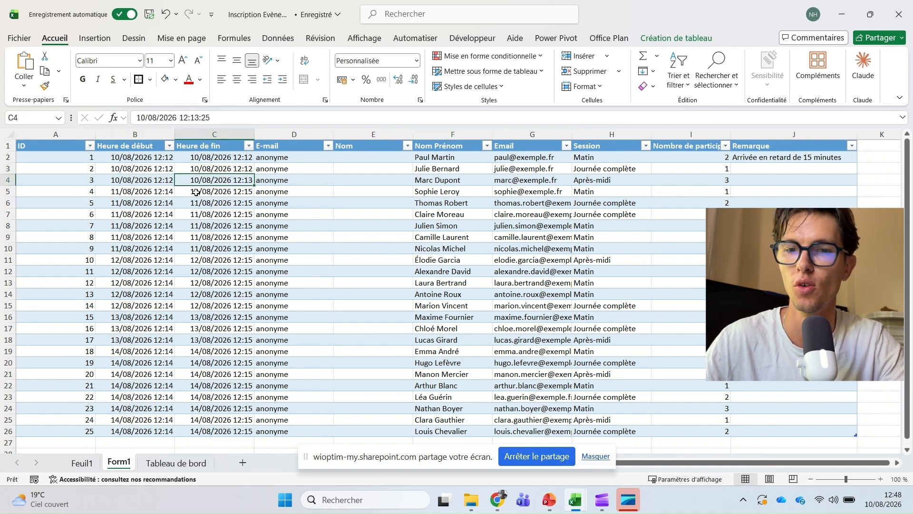
click(436, 202)
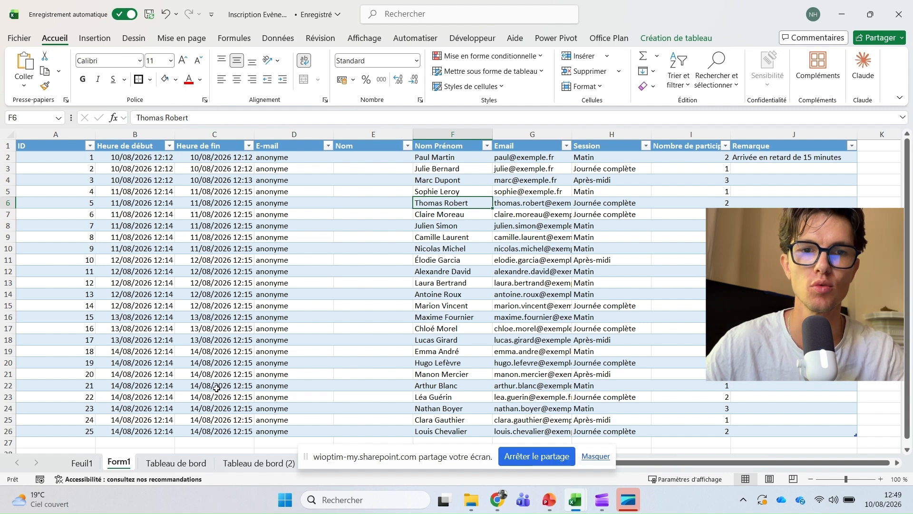
click(251, 461)
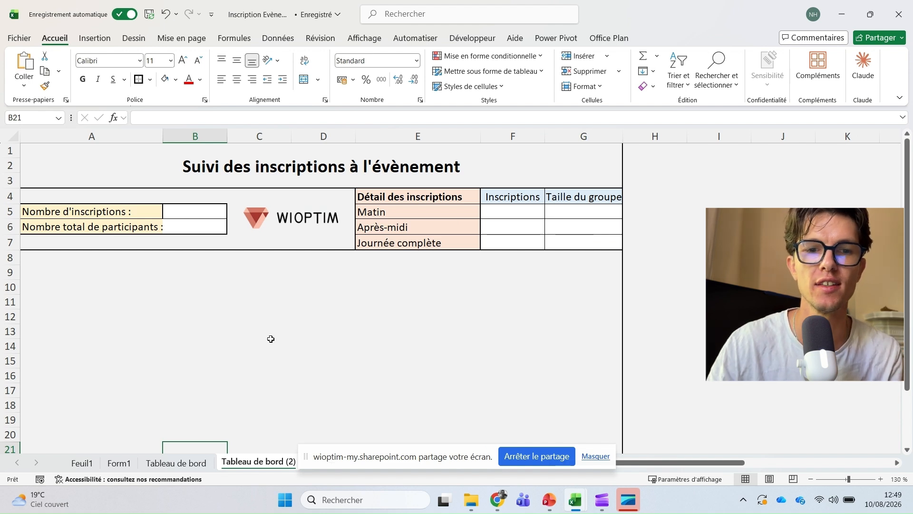
click(235, 304)
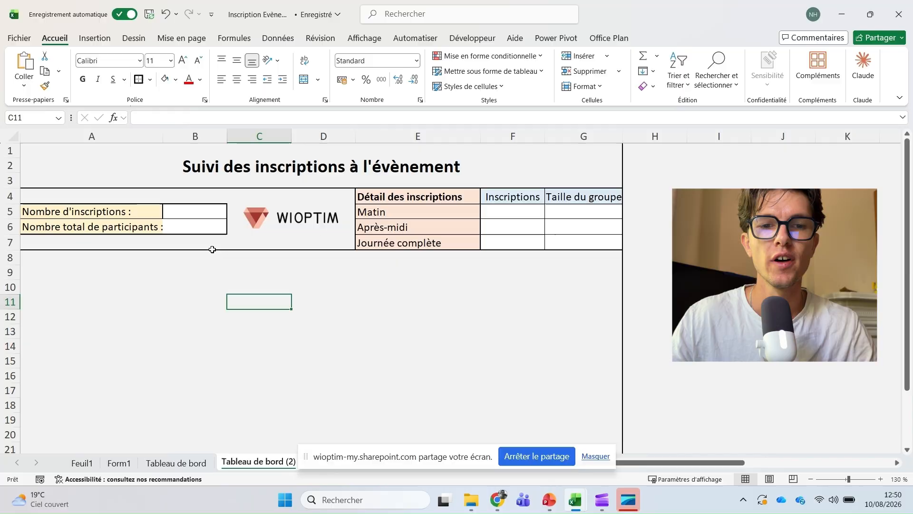
click(169, 229)
drag(169, 229, 188, 212)
click(234, 247)
click(229, 306)
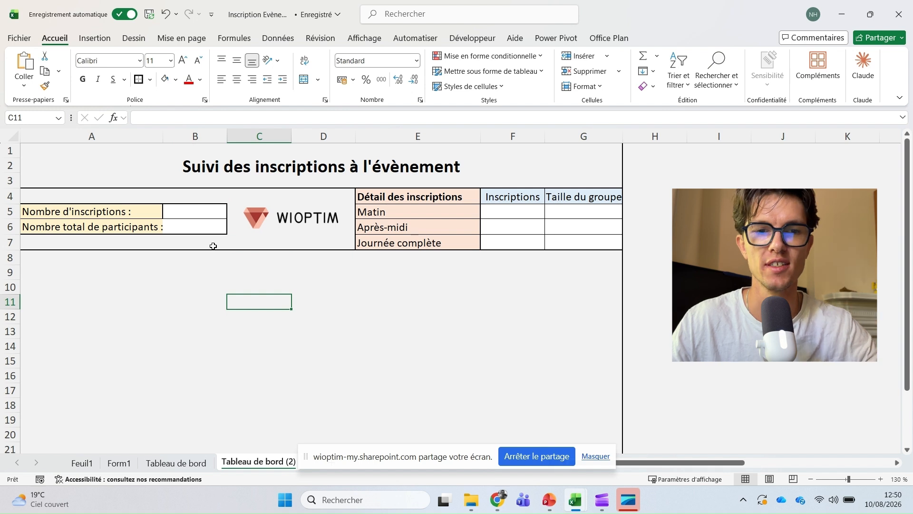
- Enter =NBVAL(Tableau1[ID]) in B5 to count the 25 registrations
click(206, 222)
click(201, 213)
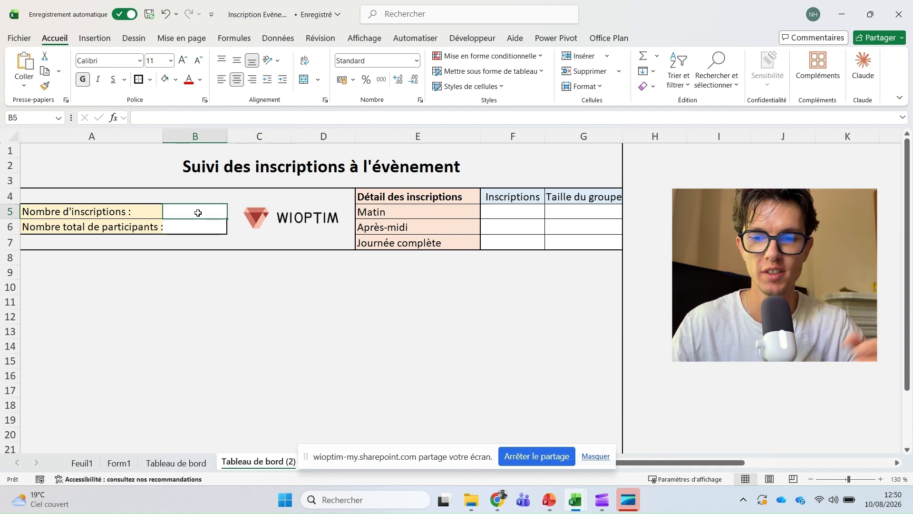
text(=nbval)
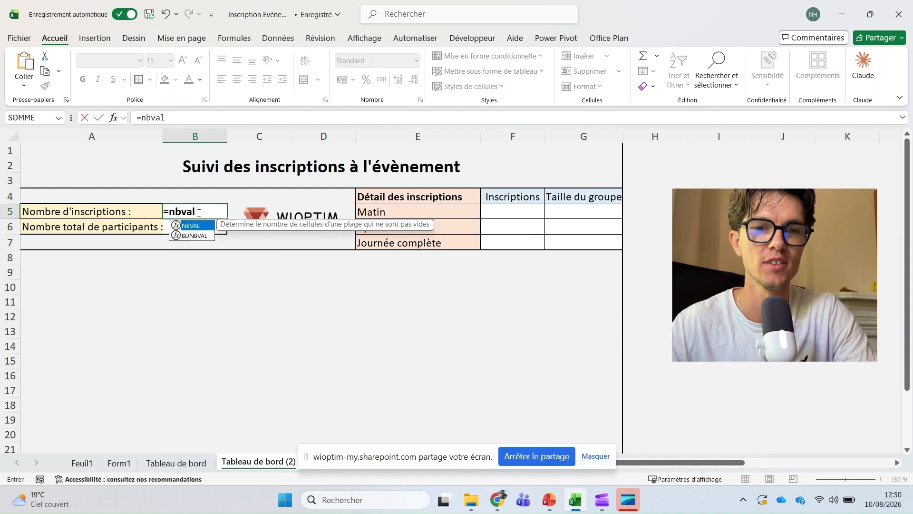
key(Tab)
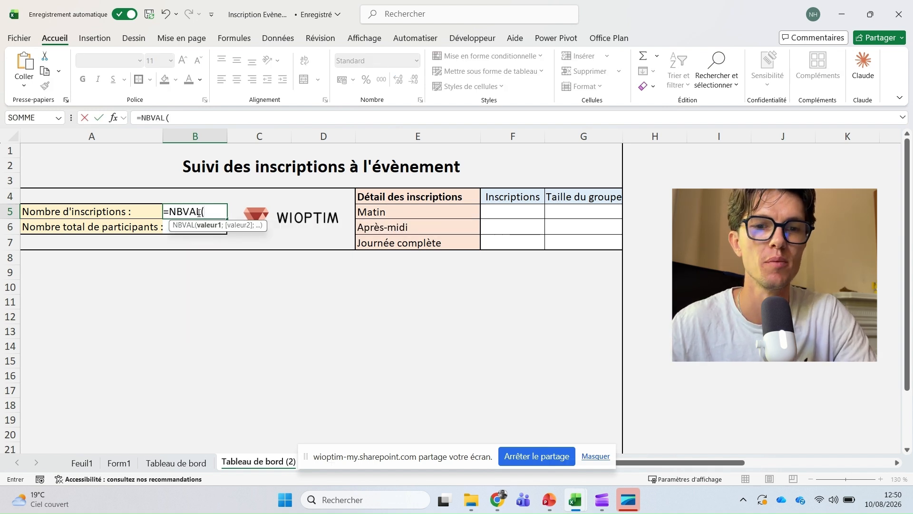
click(131, 461)
drag(76, 158, 61, 423)
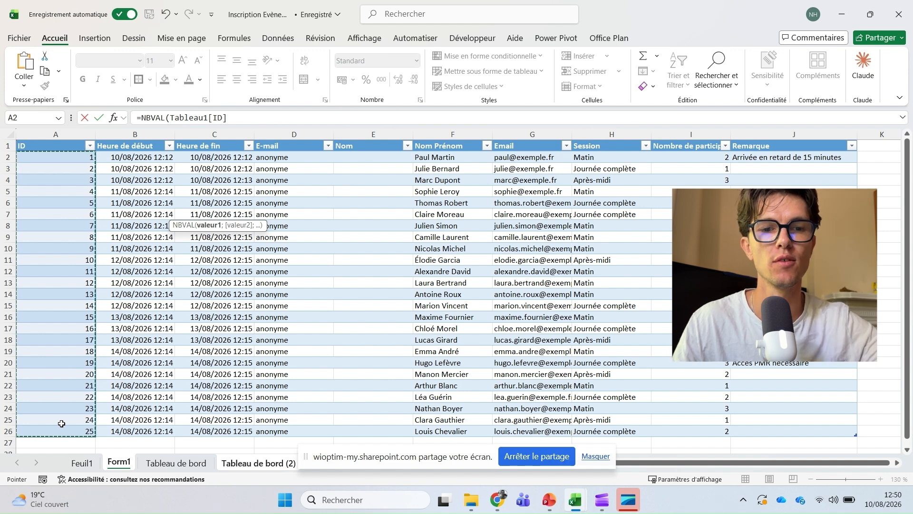
key(Return)
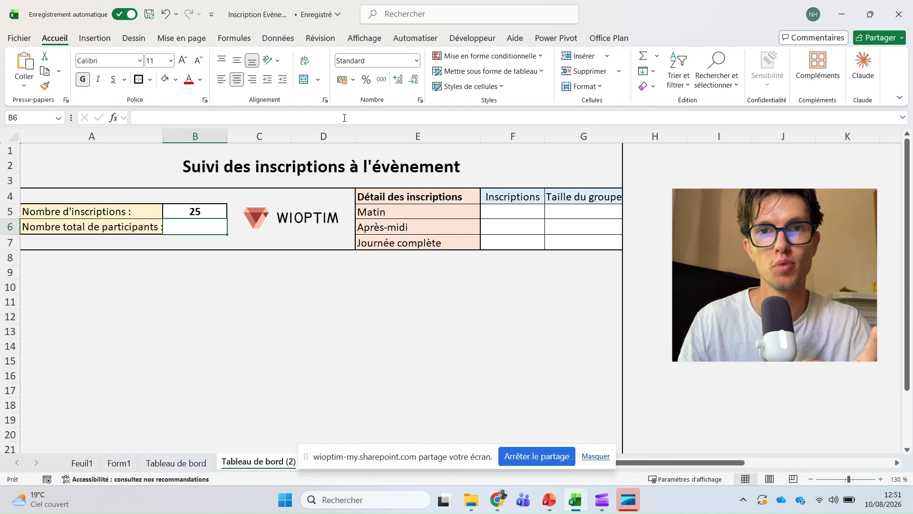
- Enter =SOMME(Tableau1[Nombre de participants]) in B6, giving 48, and recheck the B5 and B6 formulas
text(=somme()
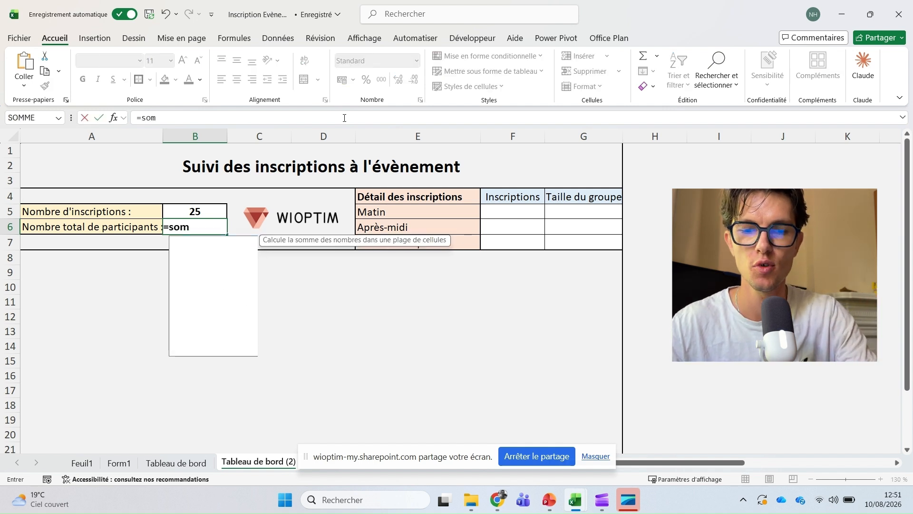
click(118, 462)
drag(680, 158, 708, 431)
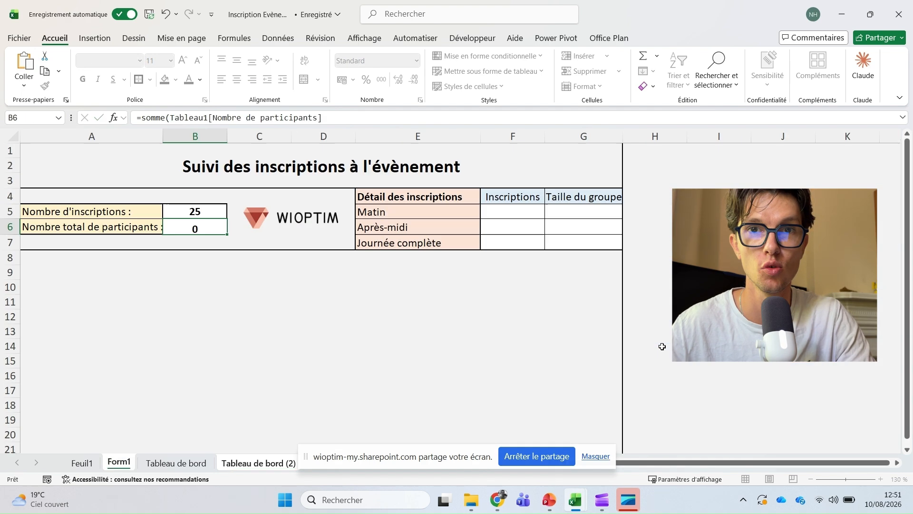
key(Return)
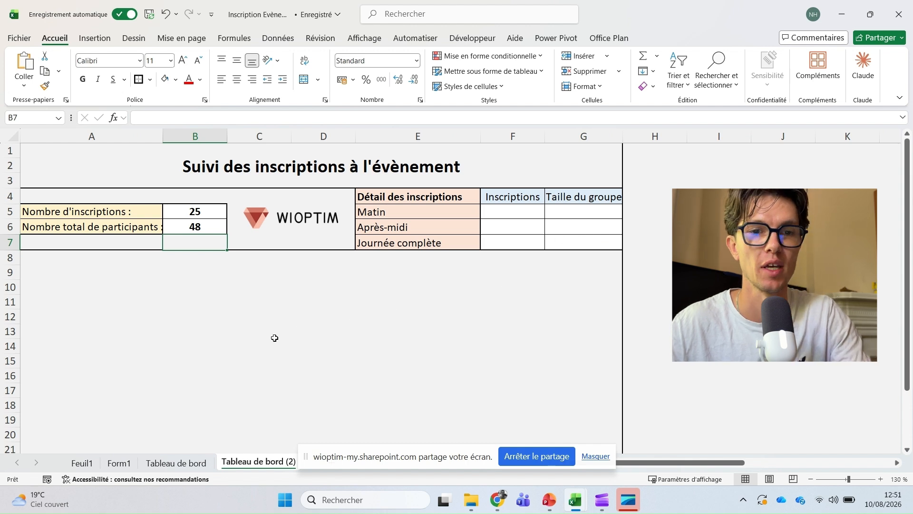
click(188, 222)
click(195, 213)
click(211, 226)
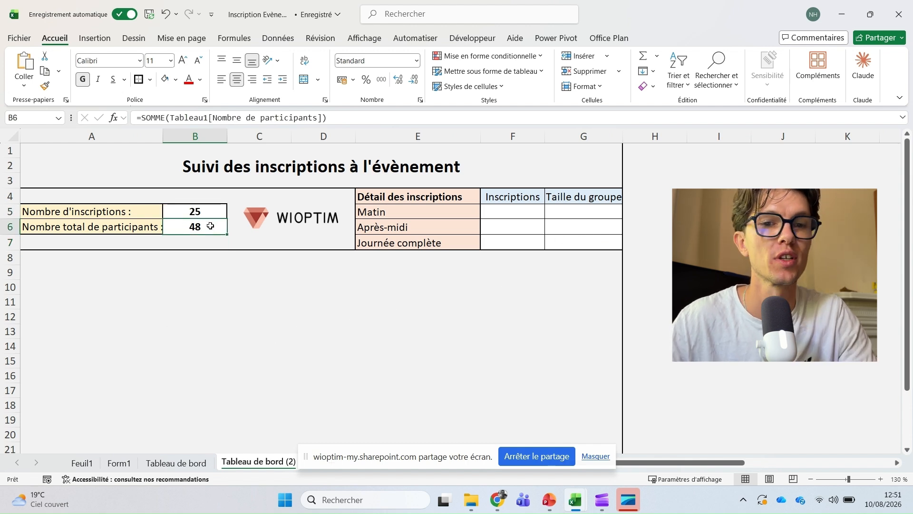
click(213, 281)
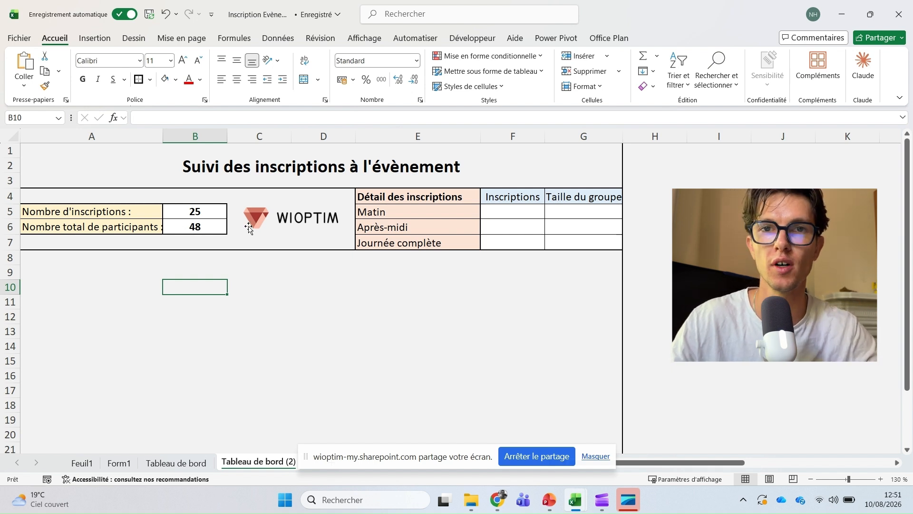
- Enter =NB.SI(Form1!H:H;E5) in F5 to count the Matin registrations
click(512, 212)
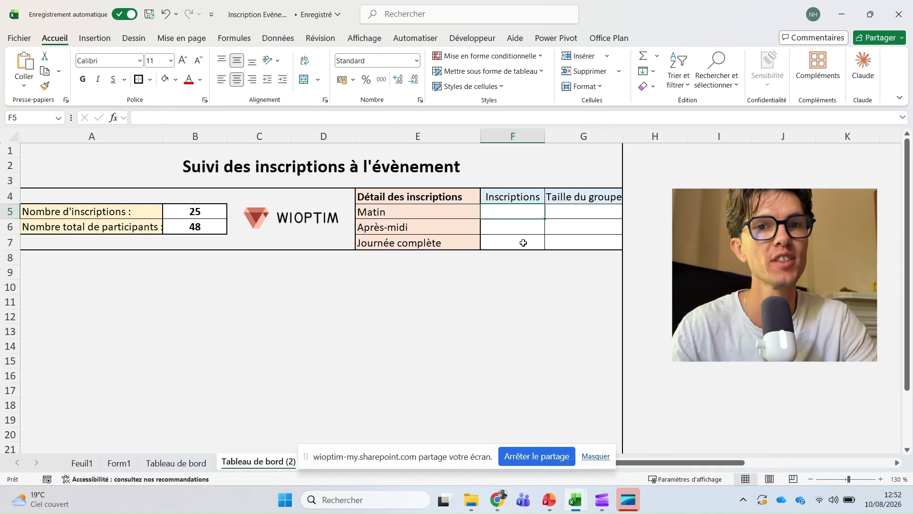
text(=)
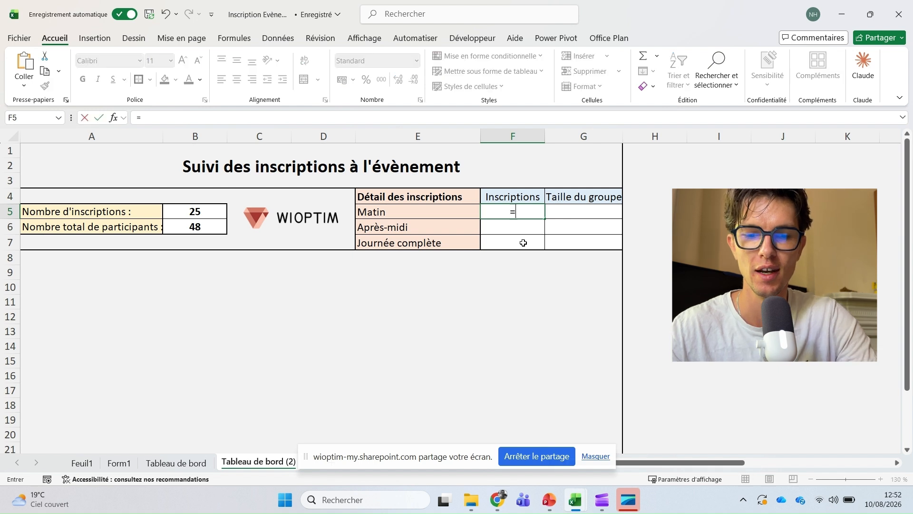
text(nb.si()
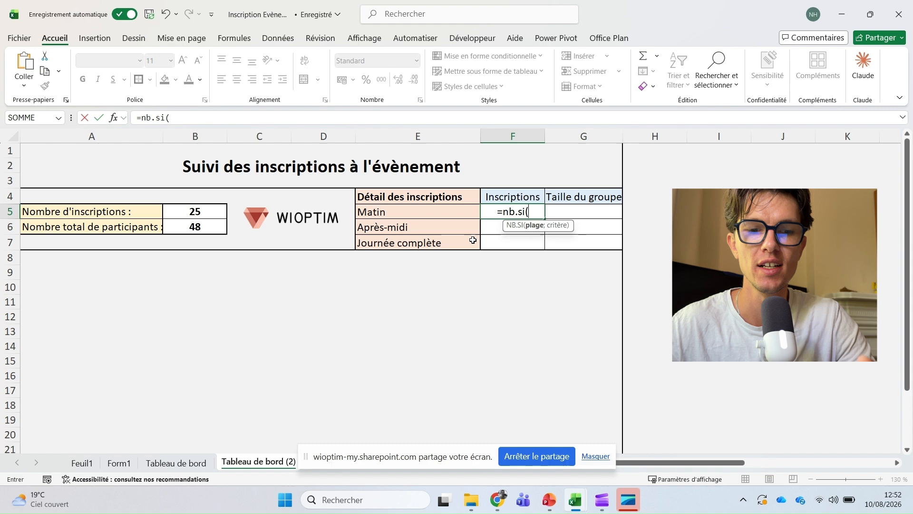
click(119, 462)
click(576, 137)
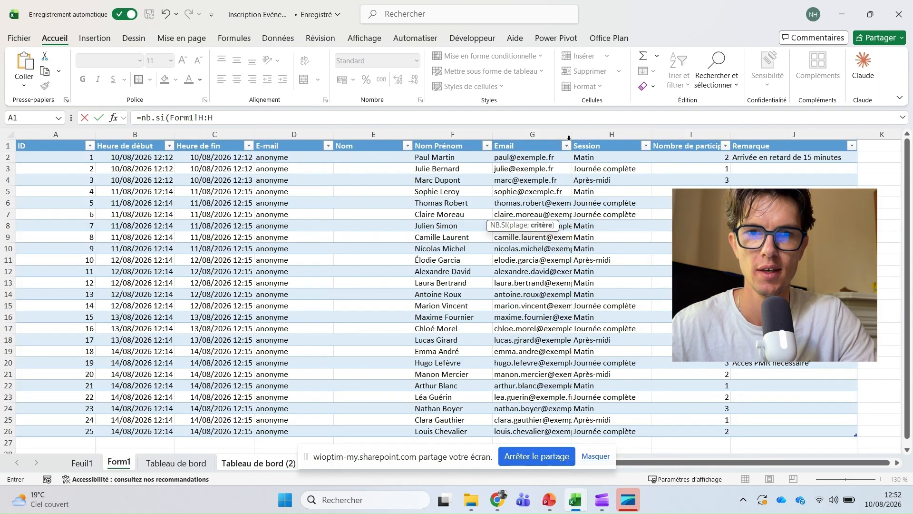
click(259, 462)
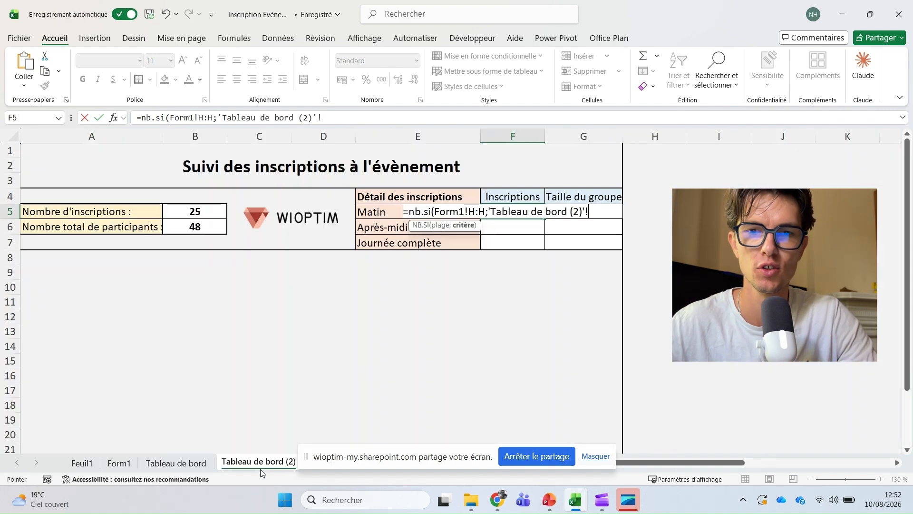
click(368, 210)
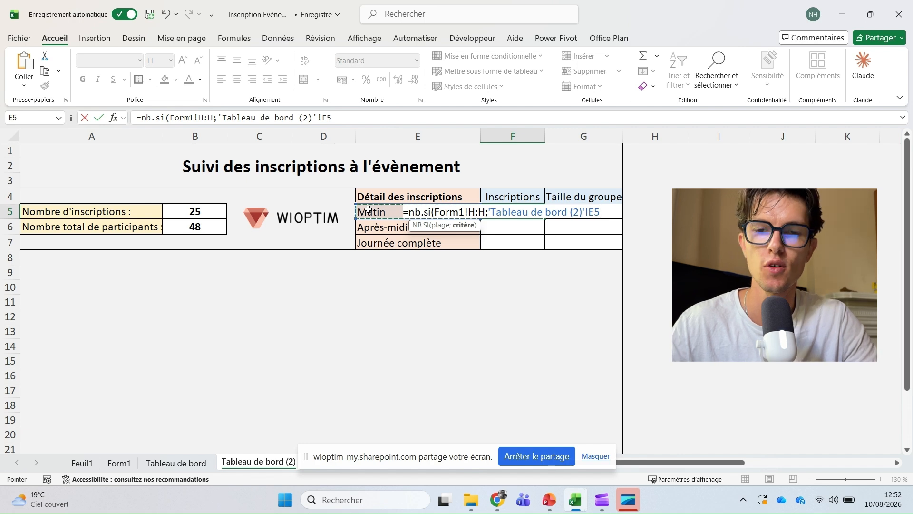
key(Return)
- Fill the count formula down to F7, giving 12, 5 and 8
click(504, 207)
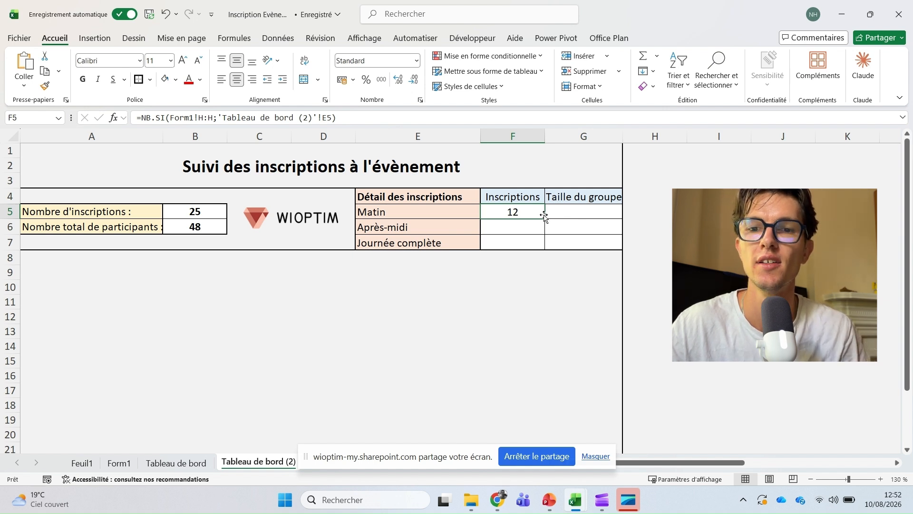
drag(545, 216, 538, 250)
click(531, 246)
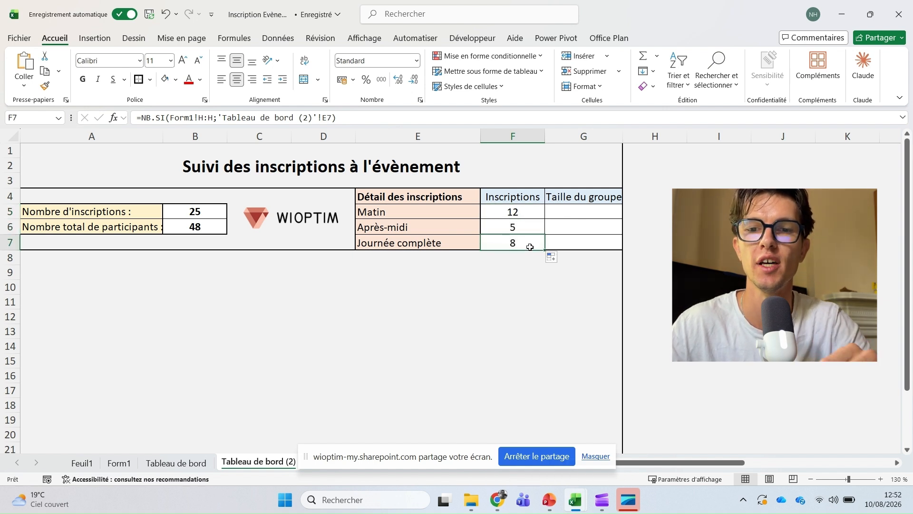
click(521, 231)
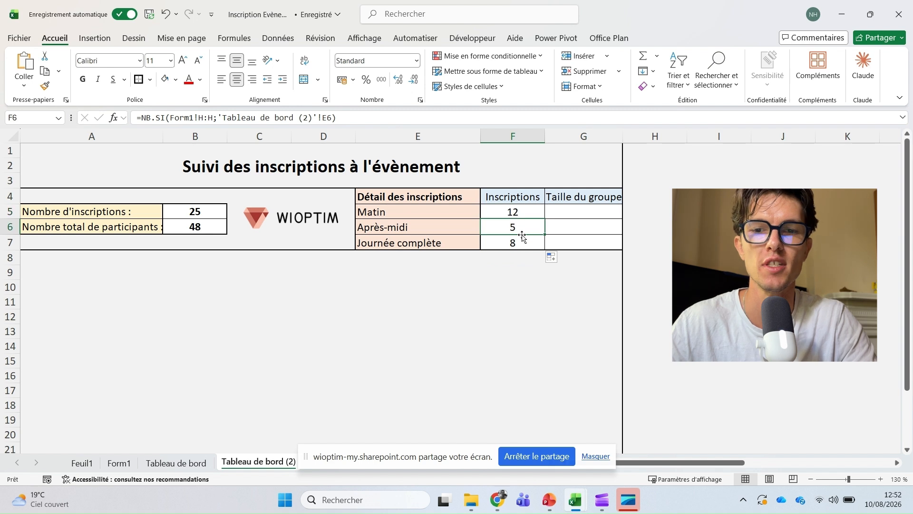
click(561, 212)
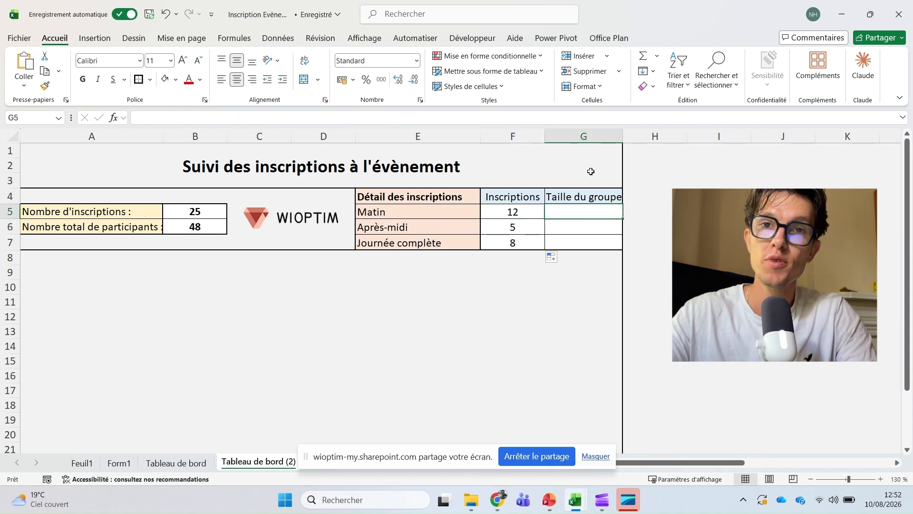
- In G5 enter =SOMME.SI on Form1's Session column, criterion E5, summing Nombre de participants
text(=som)
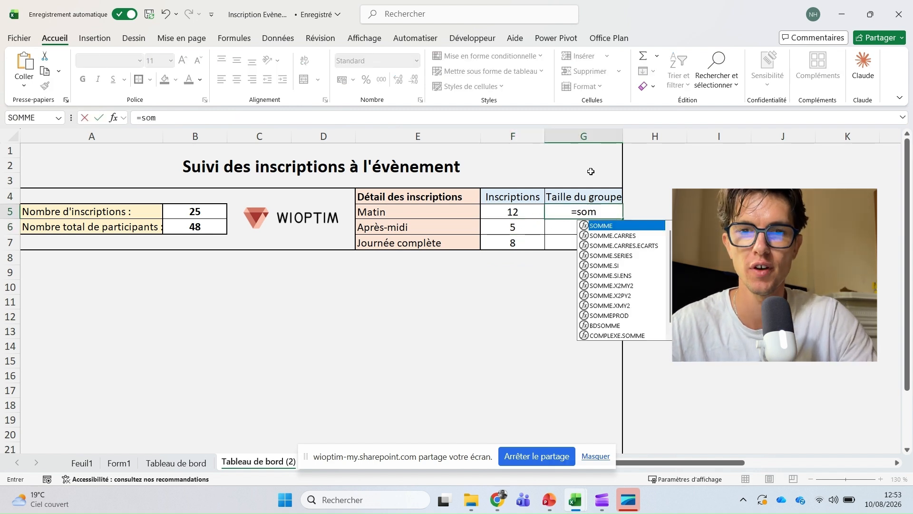
text(me.si()
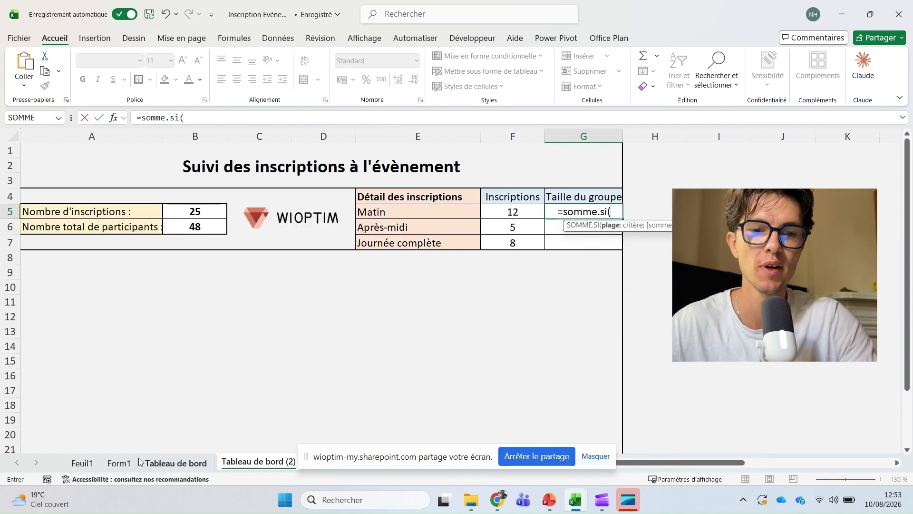
click(119, 463)
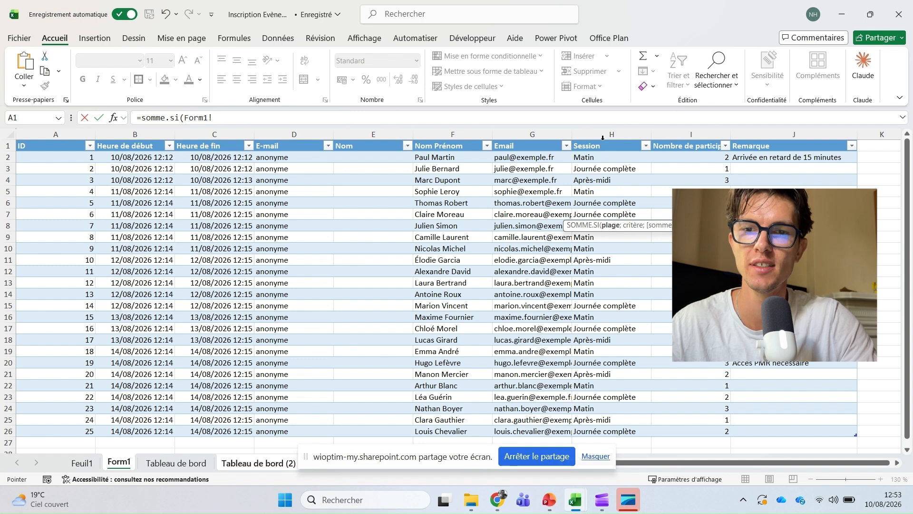
click(603, 138)
text(;)
click(258, 462)
click(397, 211)
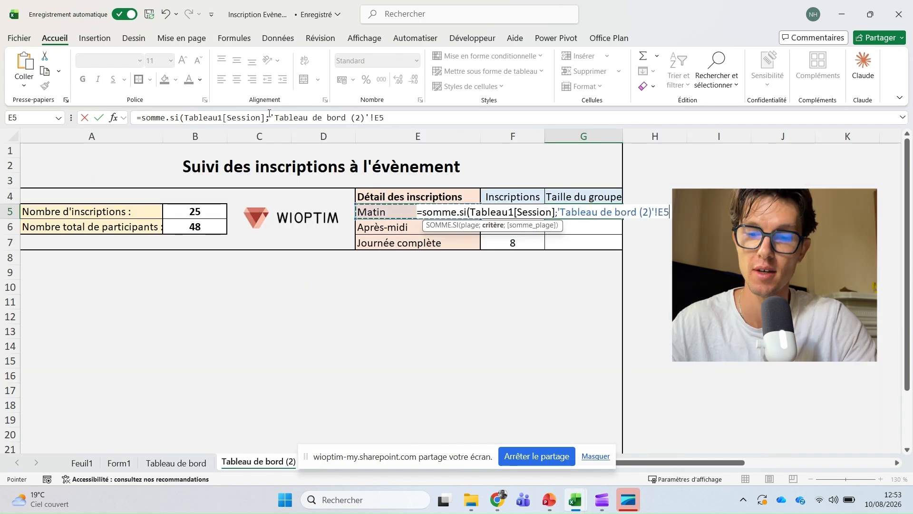
text(;)
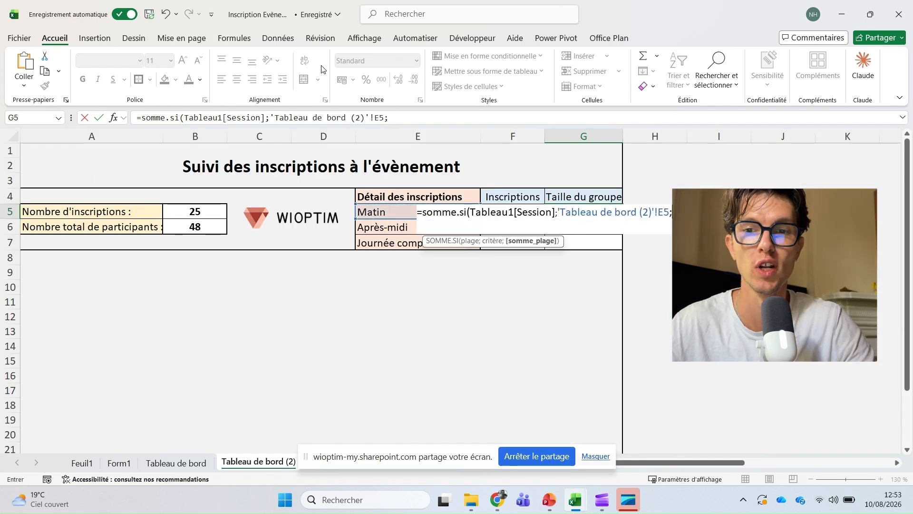
click(119, 461)
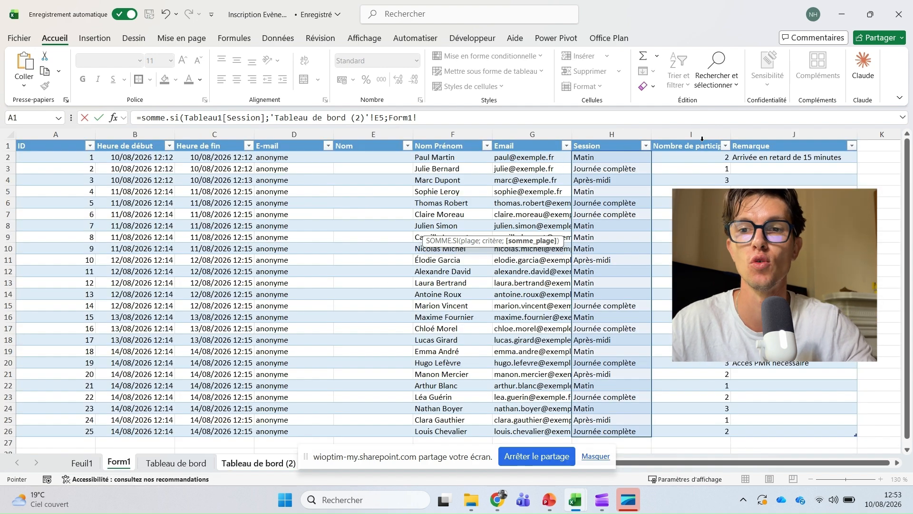
click(702, 139)
key(Return)
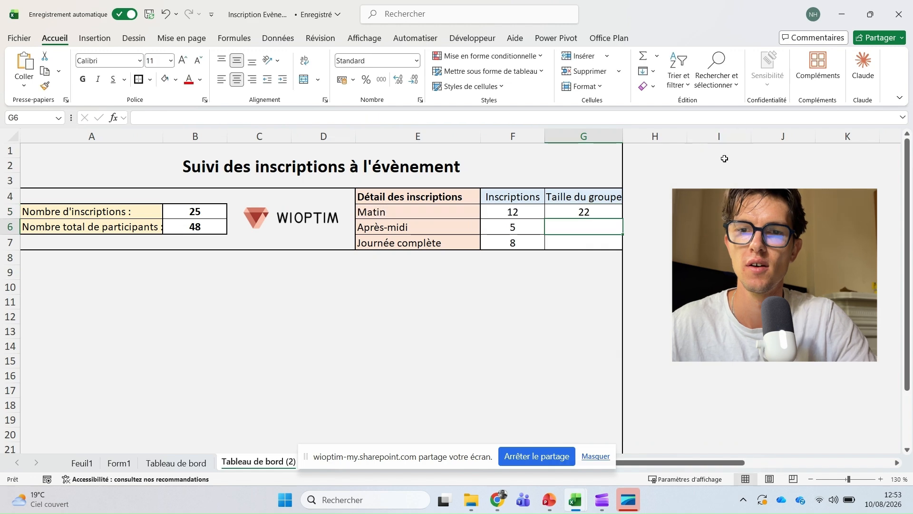
- Fill the sum down to G7 (22, 12, 14), then select the counts F5:F7
click(607, 210)
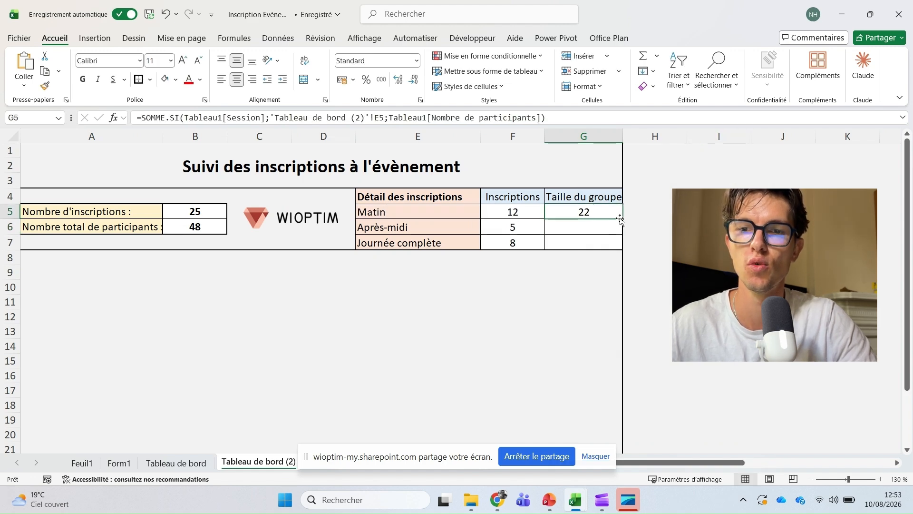
double_click(623, 219)
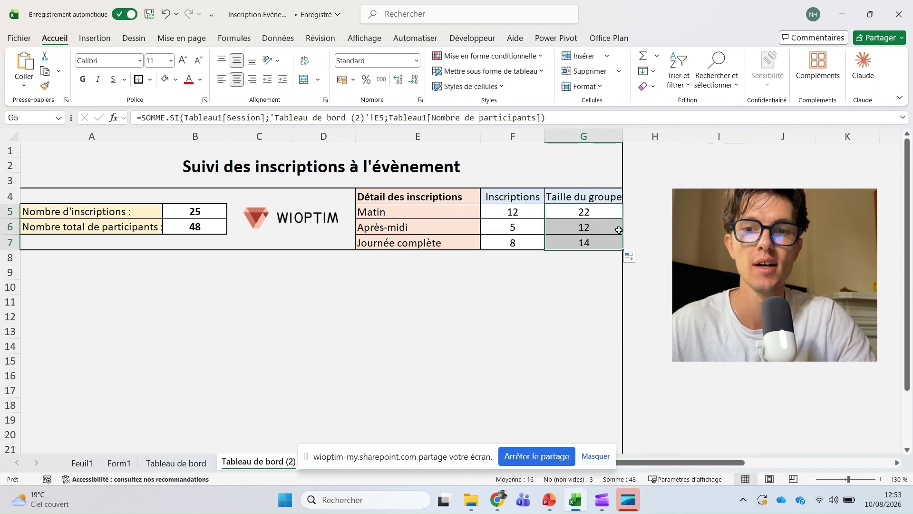
click(569, 285)
click(564, 236)
click(536, 208)
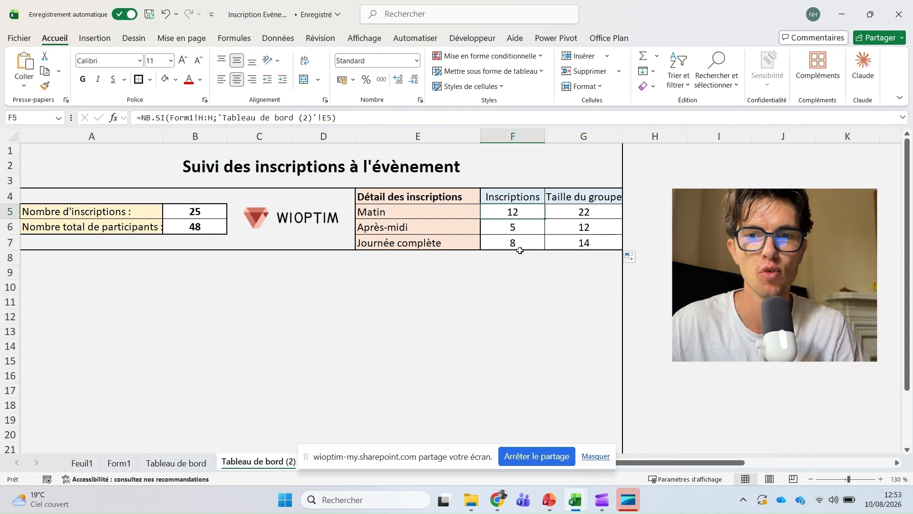
drag(522, 246, 527, 217)
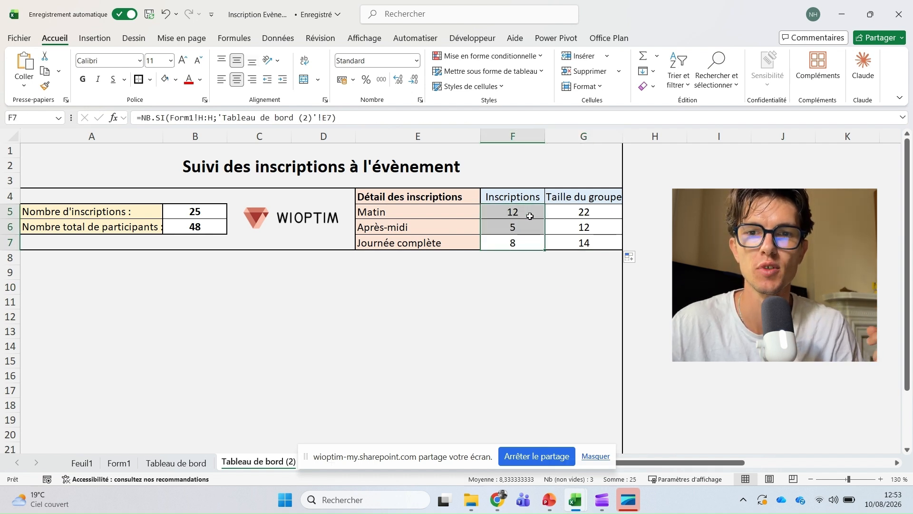
- Apply the three-circle icon set to the counts F5:F7 and group sizes G5:G7
click(523, 56)
mouse_move(524, 175)
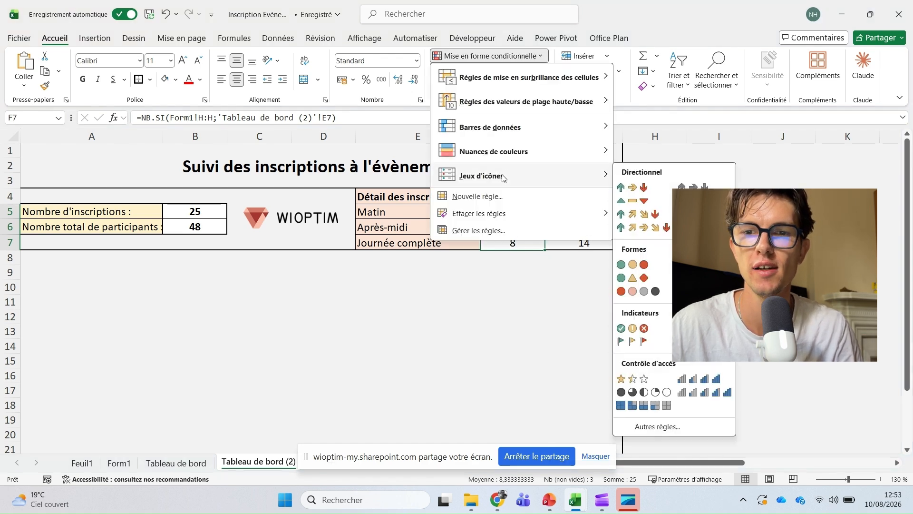
click(632, 264)
drag(584, 212, 584, 242)
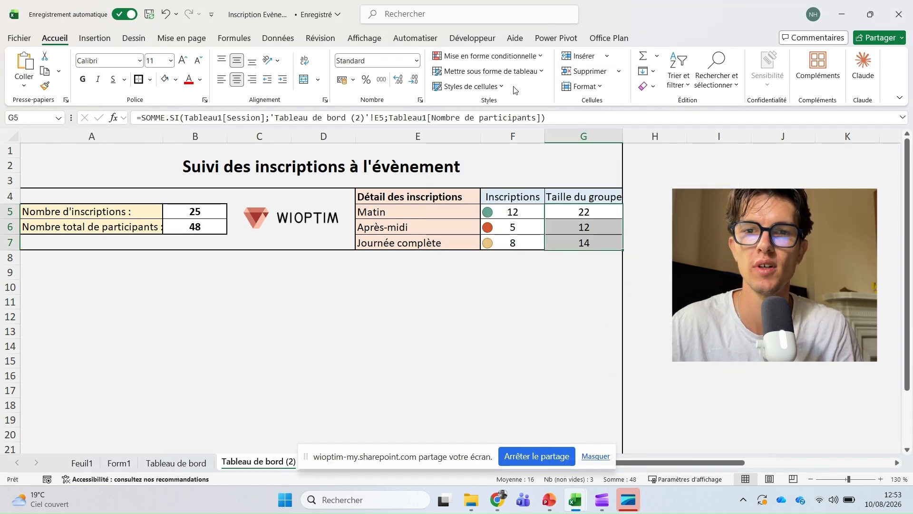
click(503, 57)
mouse_move(523, 175)
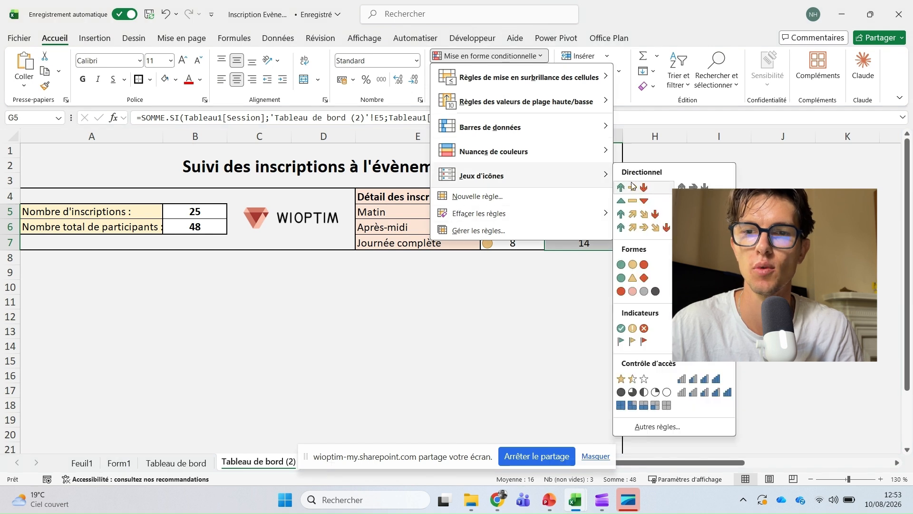
click(628, 265)
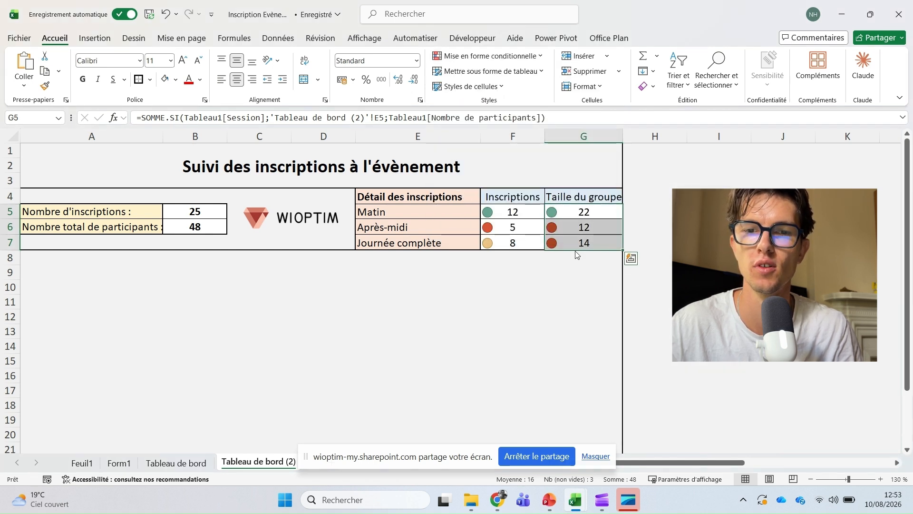
- Select the session table E4:G7 as the chart's source data
click(569, 222)
click(577, 211)
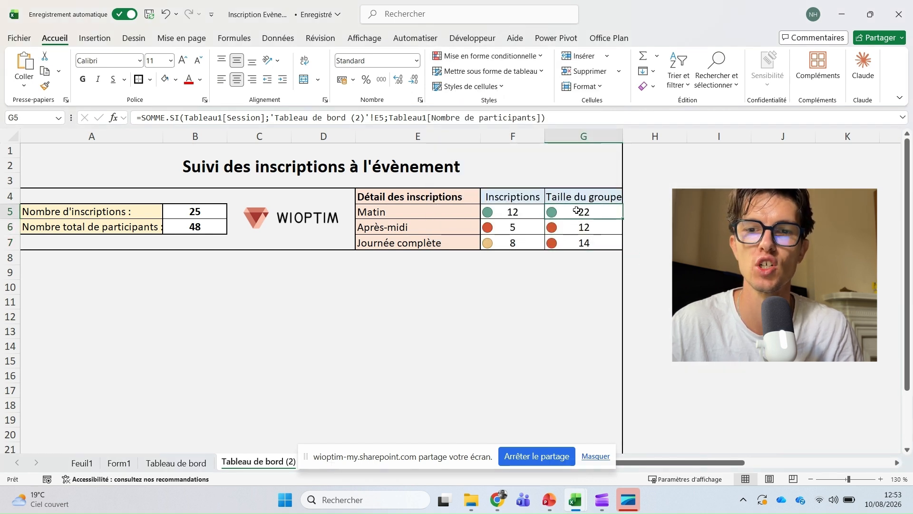
click(581, 242)
click(573, 301)
click(482, 269)
click(478, 270)
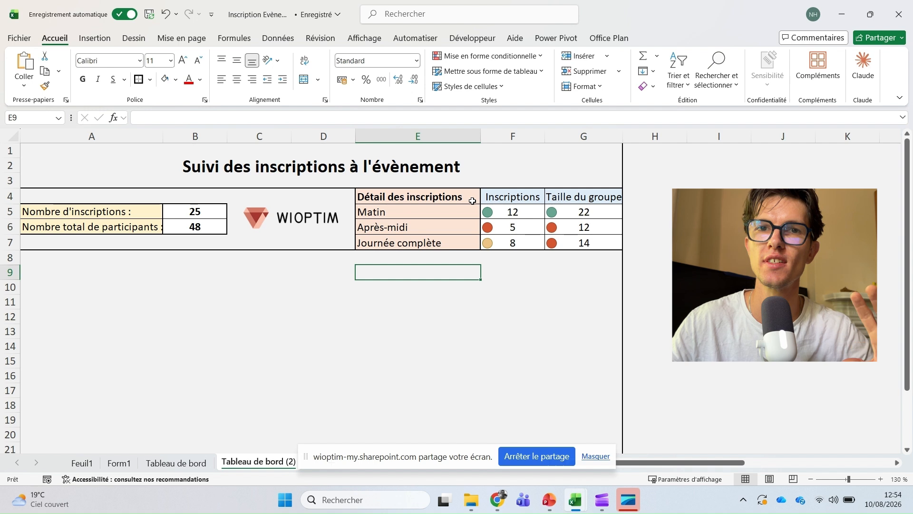
drag(472, 201, 568, 238)
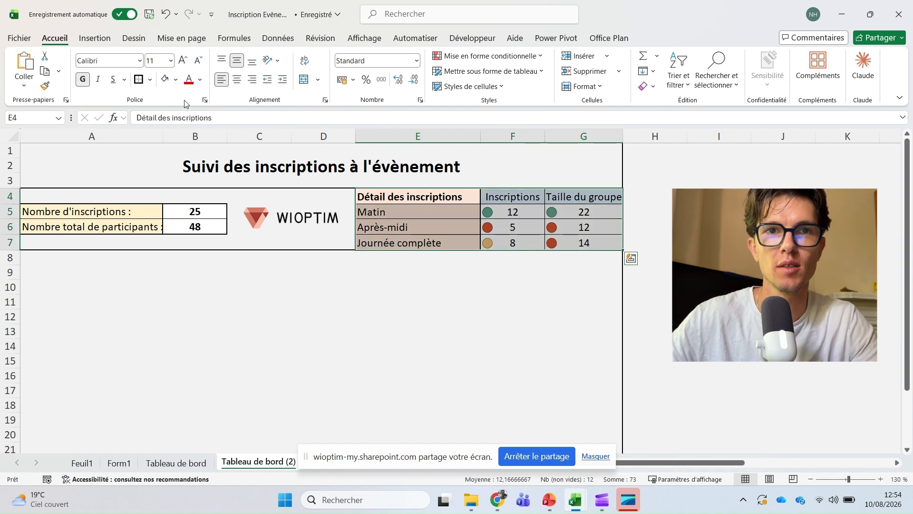
- Insert a recommended Histogramme groupé chart and drag it below the session table
click(93, 38)
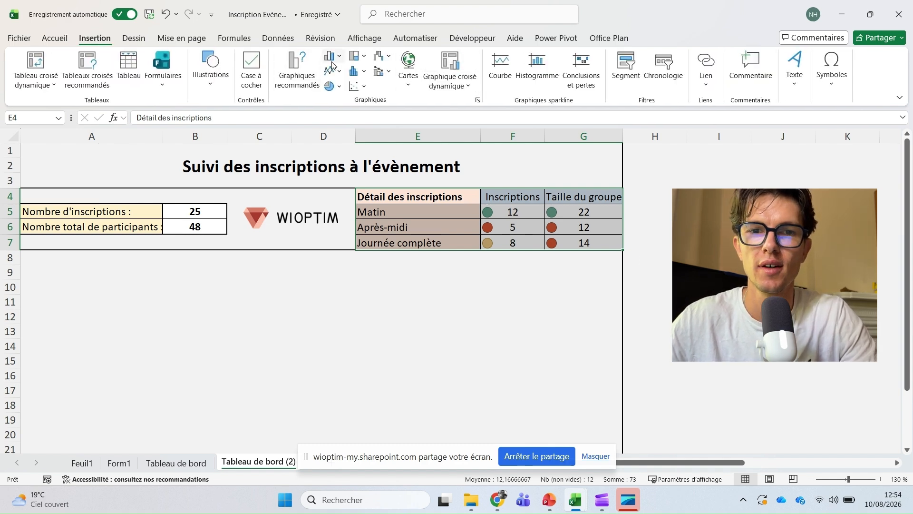
click(305, 65)
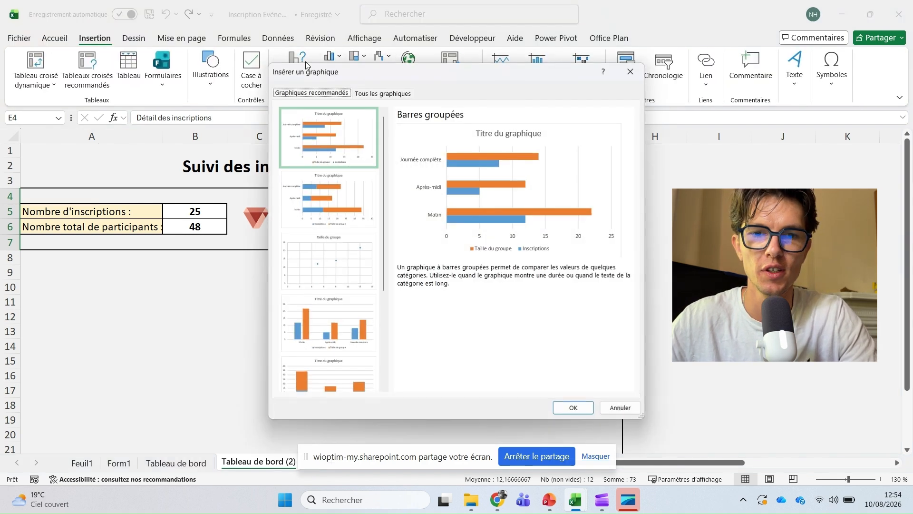
click(330, 338)
click(578, 406)
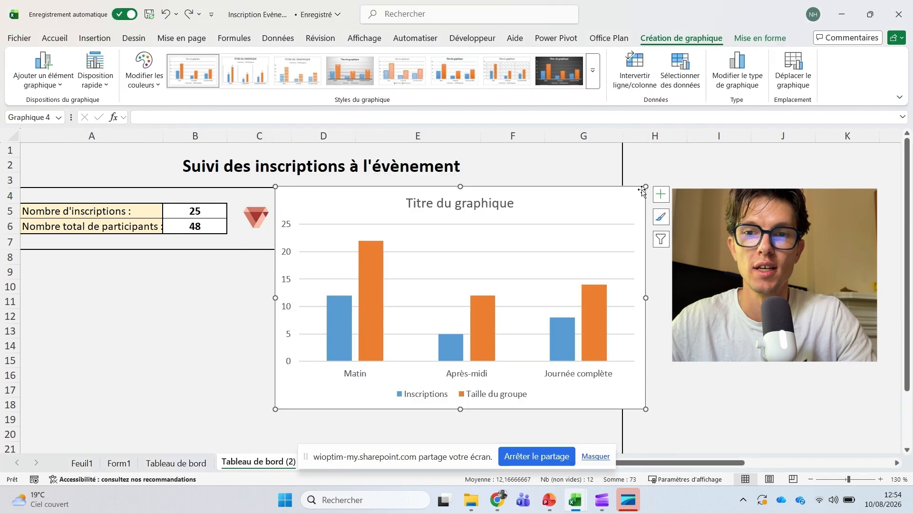
drag(632, 192, 598, 272)
scroll(516, 268, down, 2)
scroll(515, 268, up, 1)
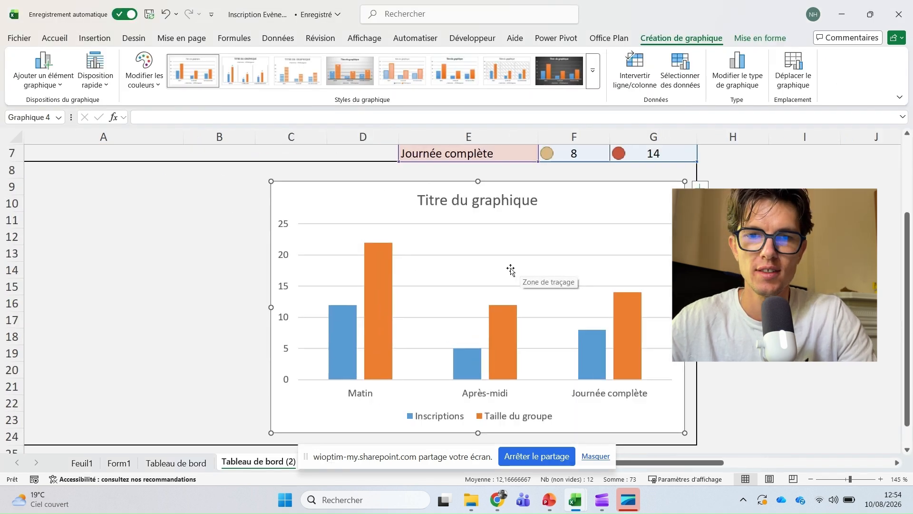
scroll(504, 270, down, 1)
scroll(431, 301, down, 1)
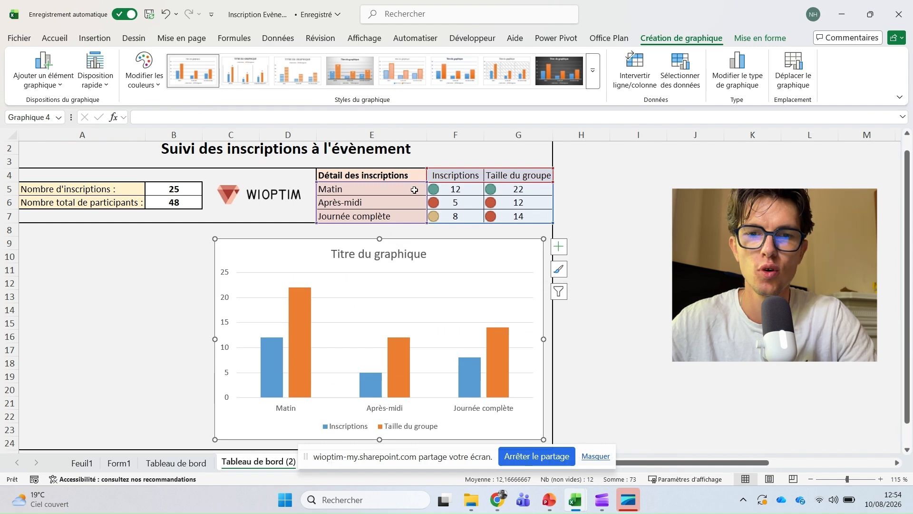
- Retitle the chart 'Inscriptions et tailles de groupes'
click(389, 252)
click(388, 252)
triple_click(378, 255)
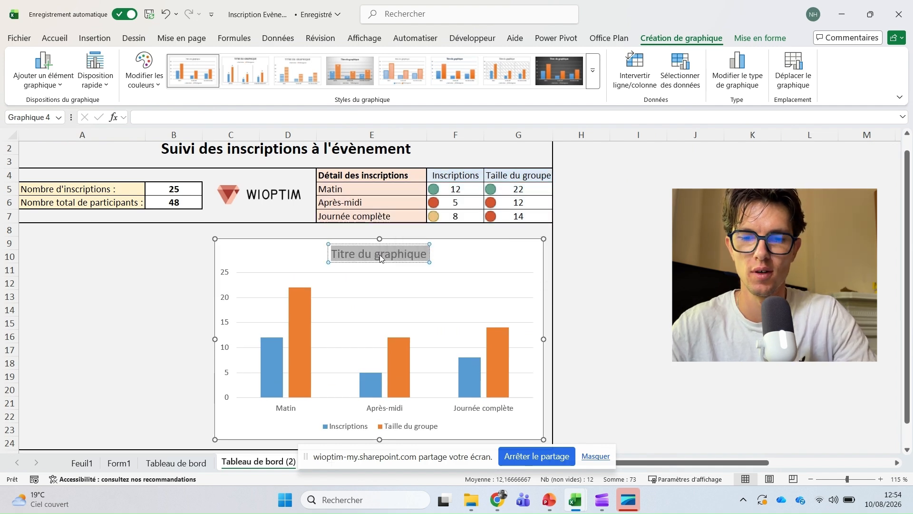
key(BackSpace)
text(Inscriptions)
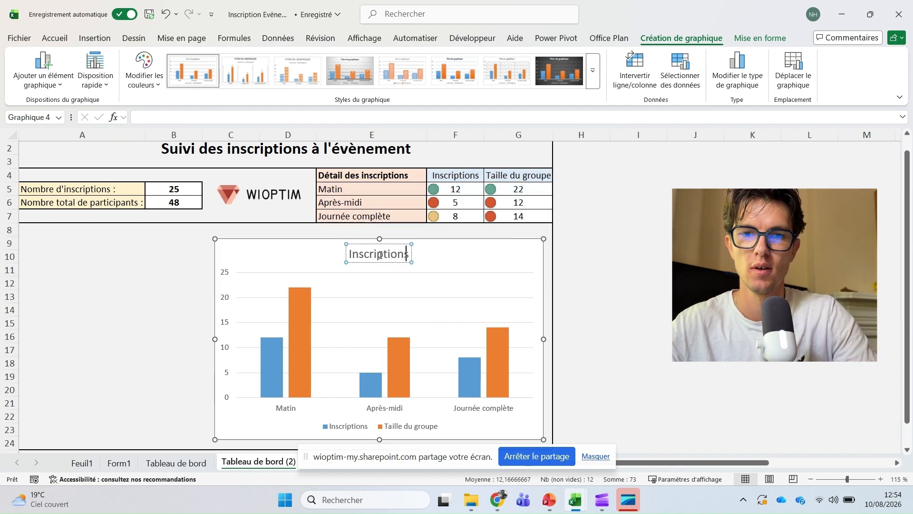
text( et tailles )
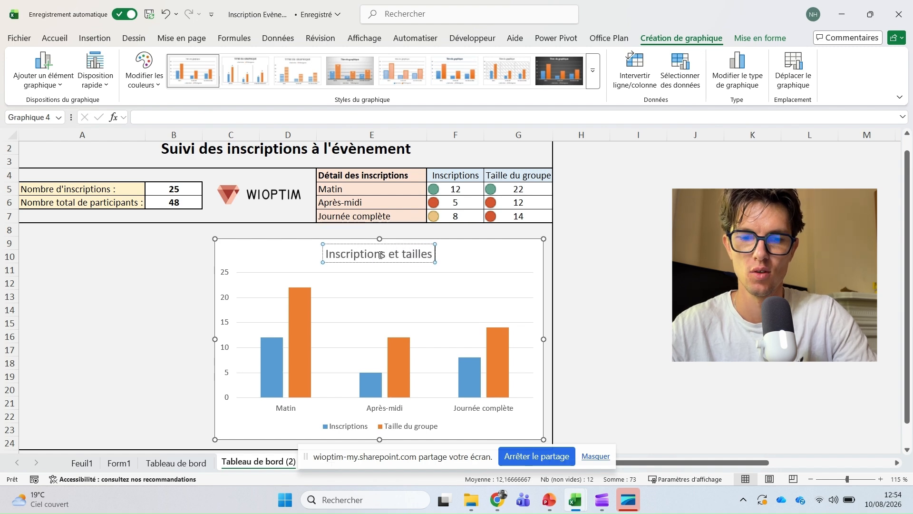
text(de groupes)
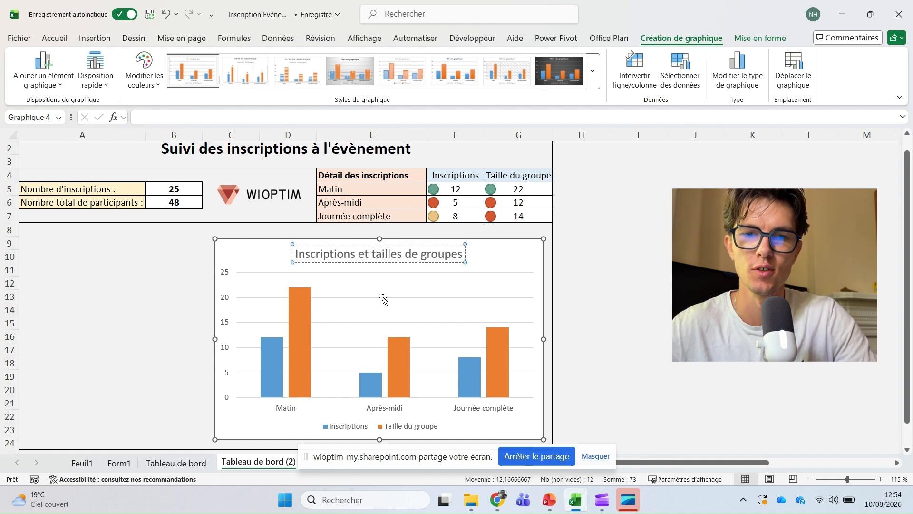
click(295, 308)
- Apply the dark chart style with data labels and narrow the chart from its left edge
click(354, 73)
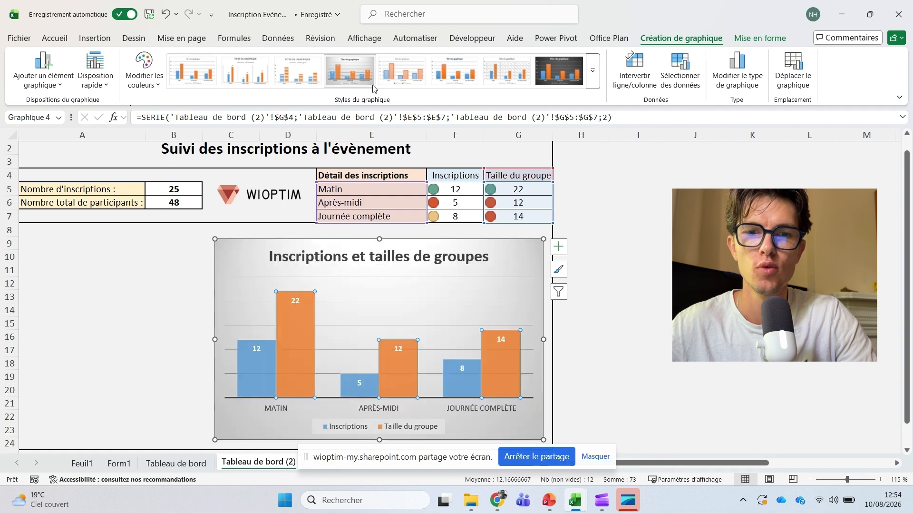
click(560, 71)
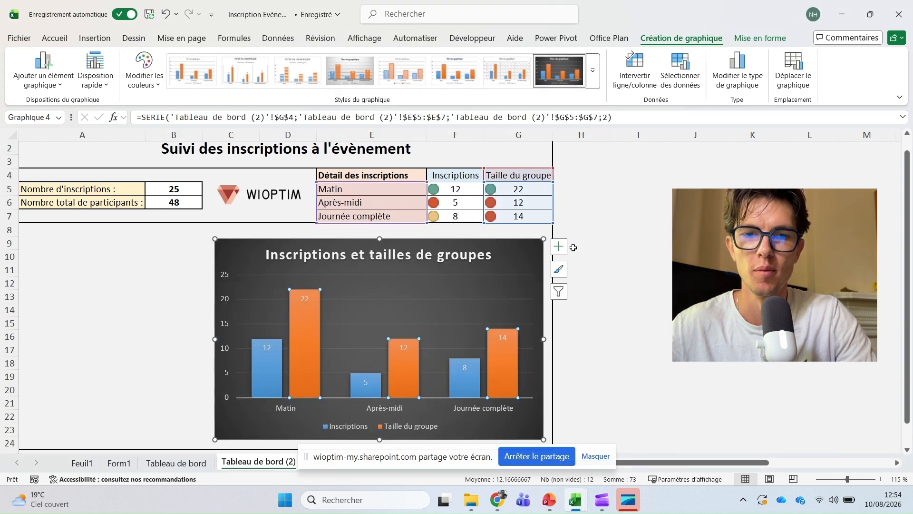
click(591, 305)
click(258, 330)
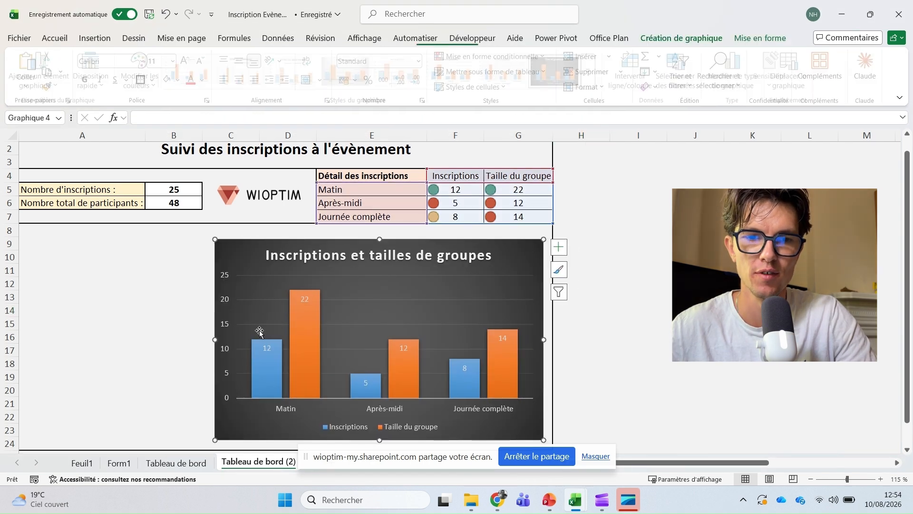
drag(215, 339, 279, 346)
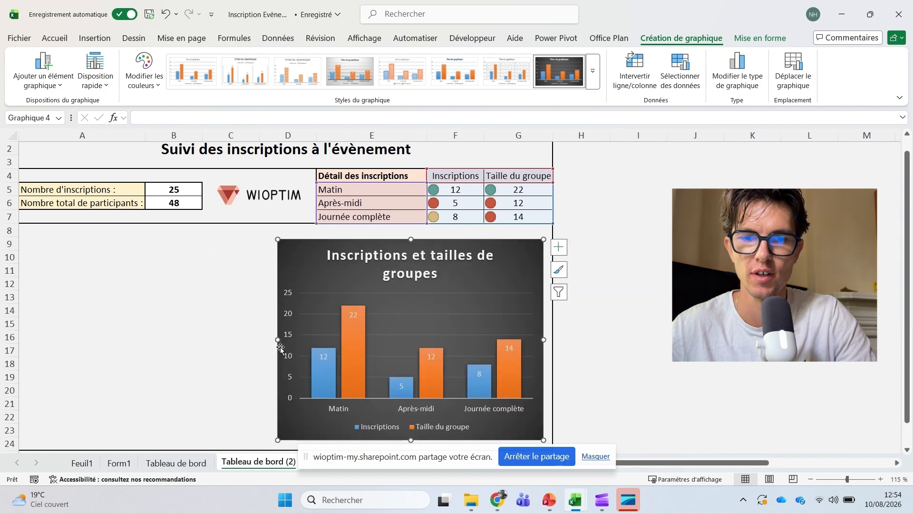
click(682, 370)
click(646, 272)
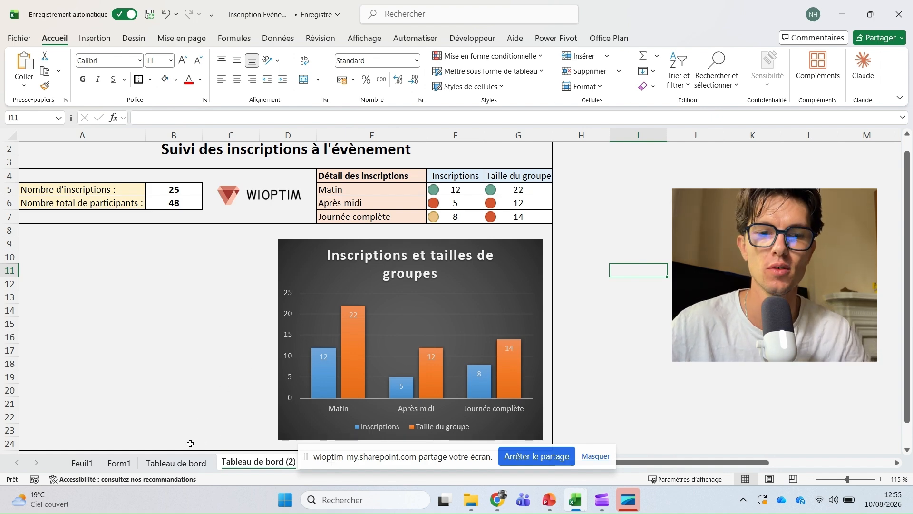
- On the Form1 sheet, place the active cell inside the registrations table
click(119, 462)
drag(143, 192, 136, 307)
click(128, 294)
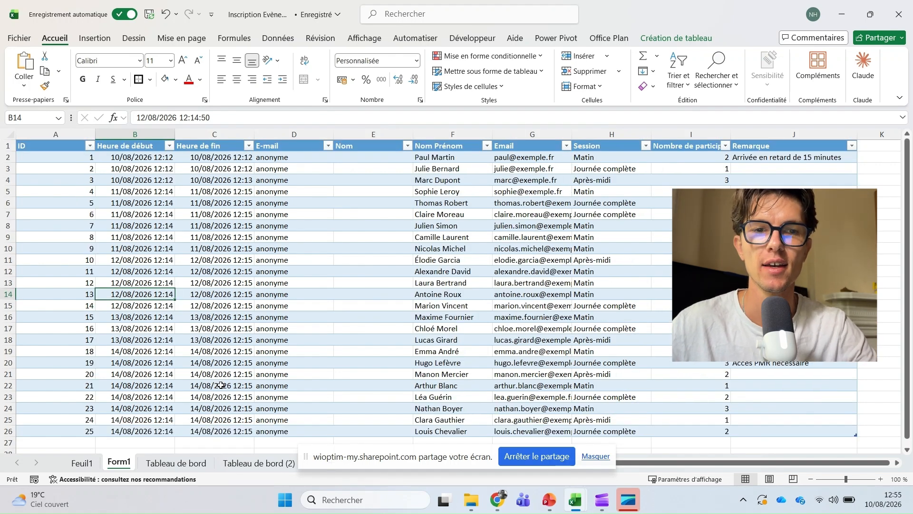
- Insert a pivot chart using the data model, placed at A11 on Tableau de bord (2)
click(95, 38)
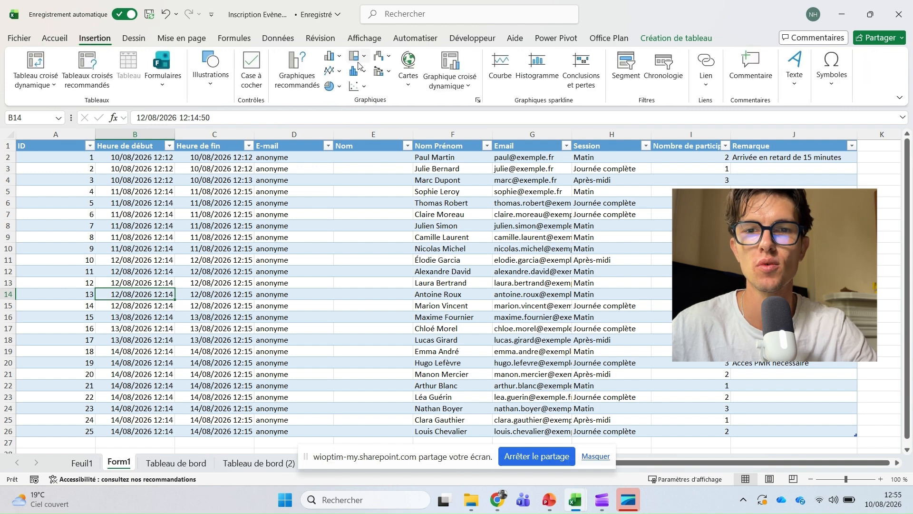
click(445, 59)
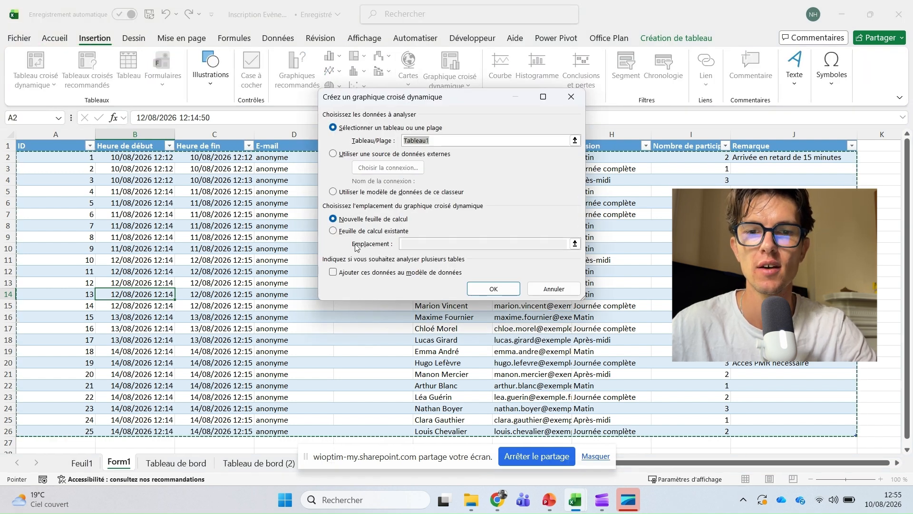
click(367, 231)
click(366, 272)
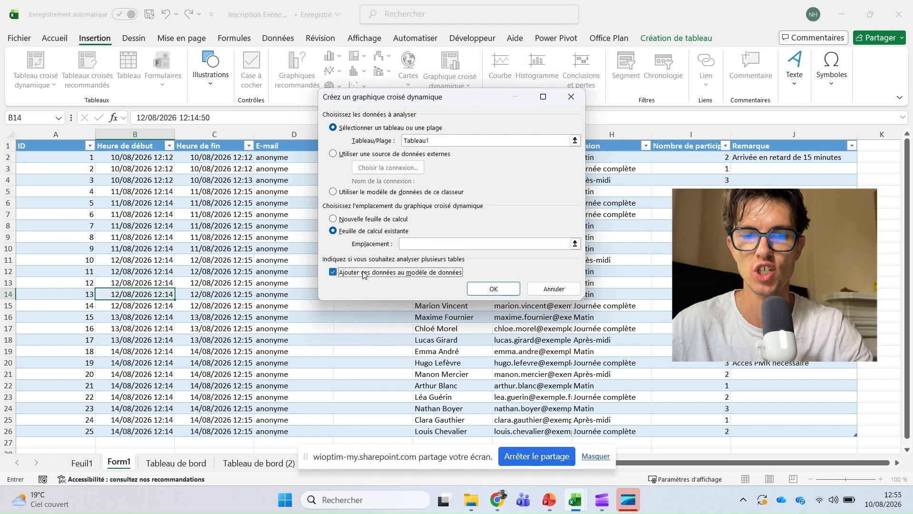
click(248, 468)
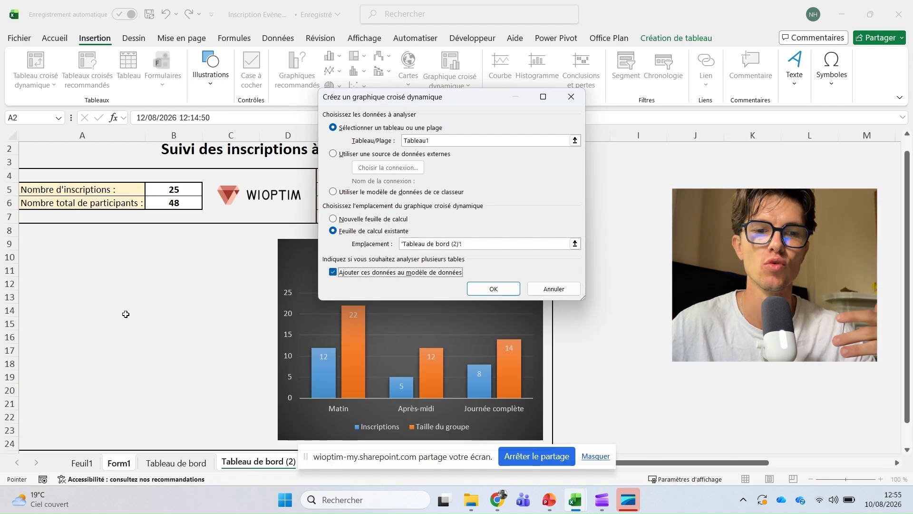
click(47, 267)
click(484, 290)
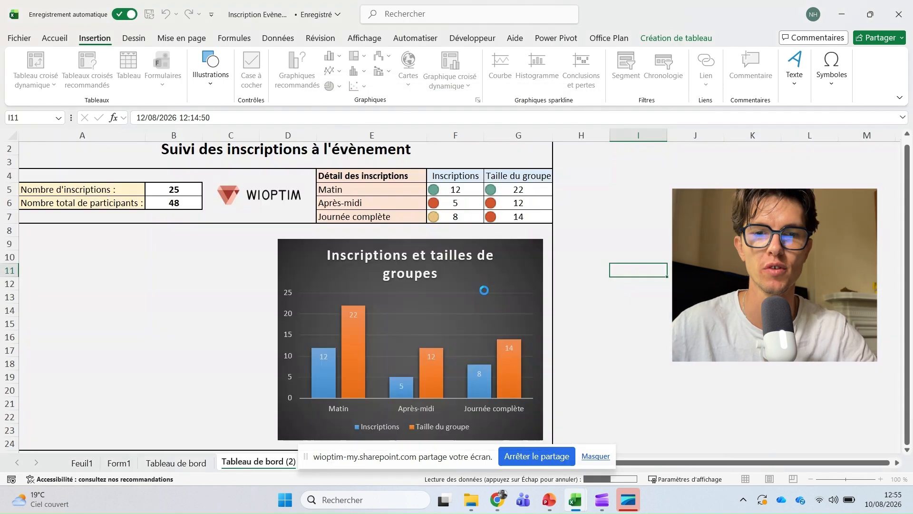
- Move the pivot chart lower left and put Heure de début on the axis, keeping only days
drag(407, 204, 136, 243)
drag(771, 250, 771, 419)
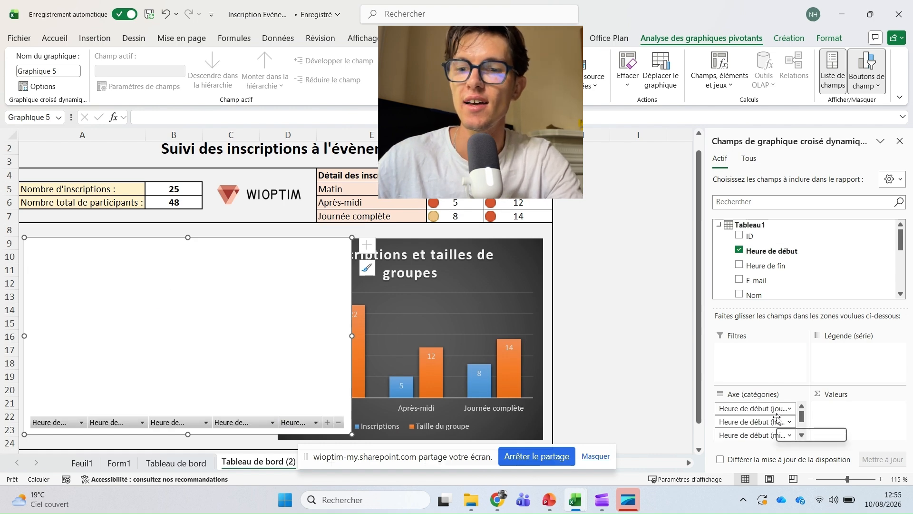
click(779, 422)
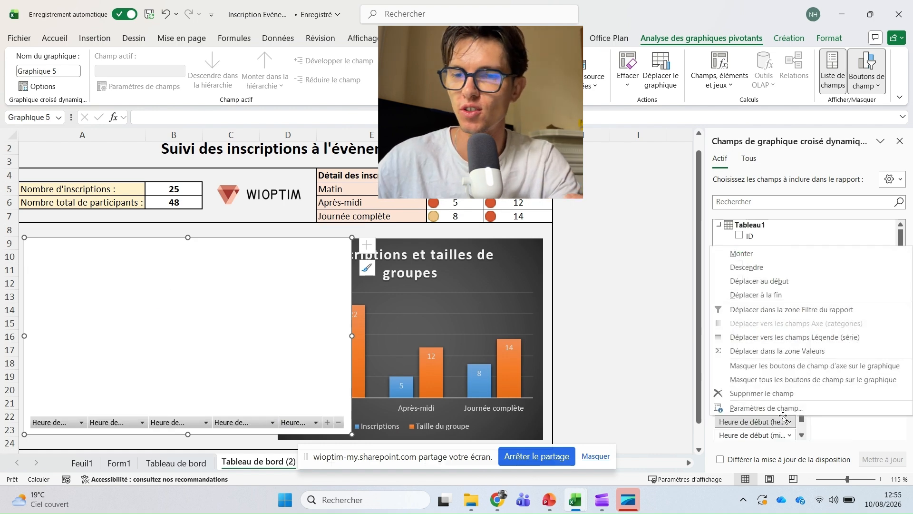
click(770, 394)
click(780, 421)
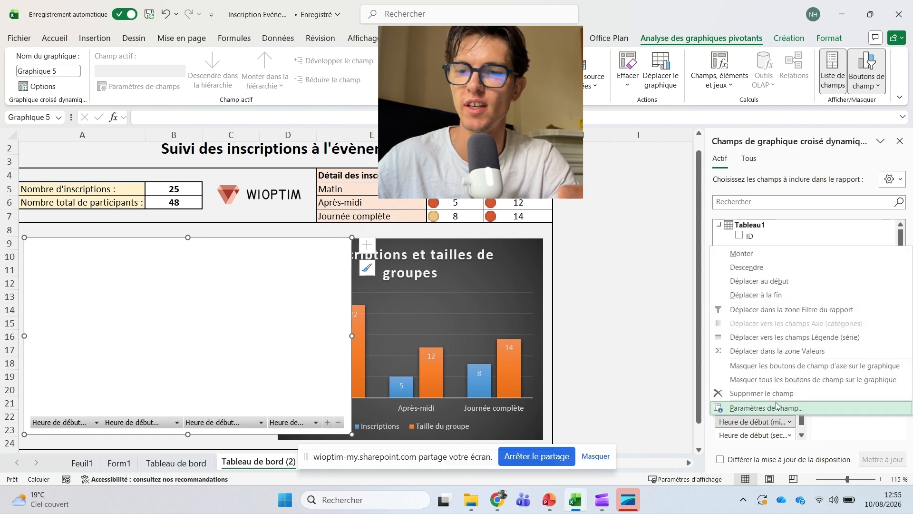
click(770, 393)
click(765, 422)
click(771, 393)
click(764, 418)
click(770, 395)
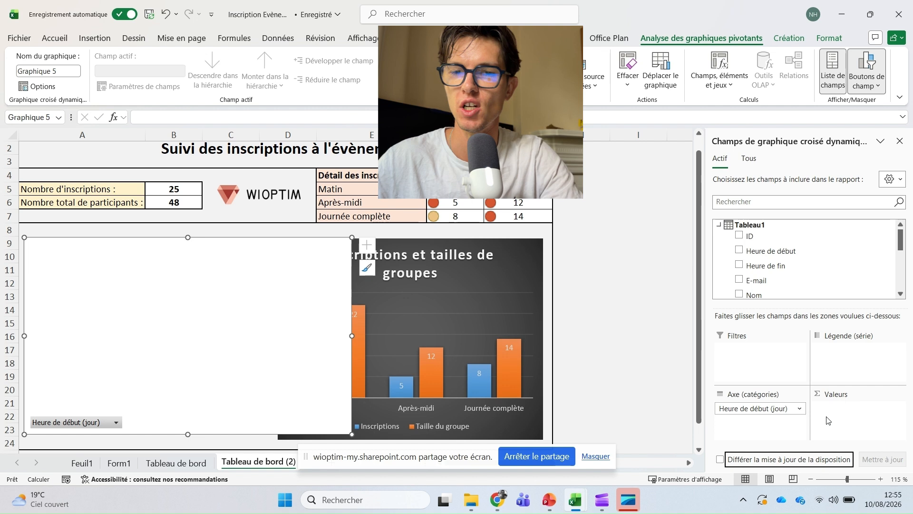
- Add ID to the values so the chart shows Somme de ID per start day
scroll(792, 285, down, 5)
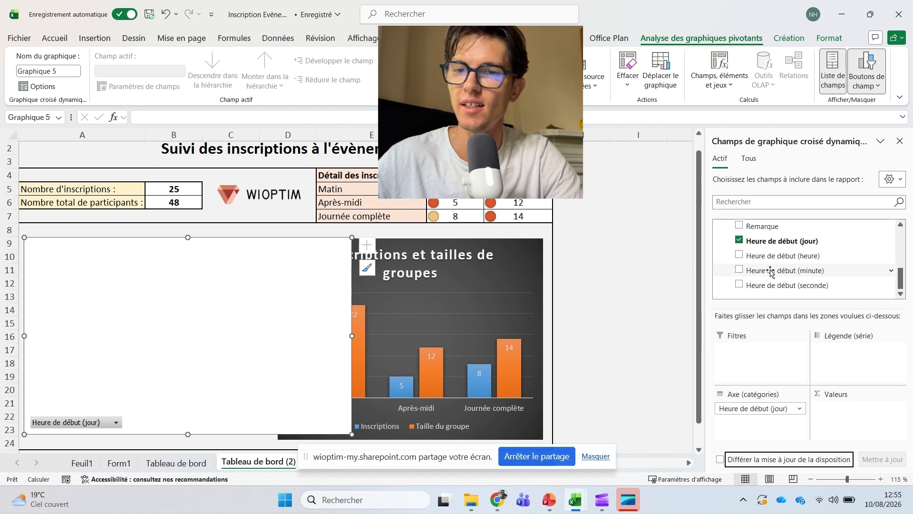
scroll(810, 280, up, 6)
drag(759, 236, 855, 351)
drag(865, 407, 864, 408)
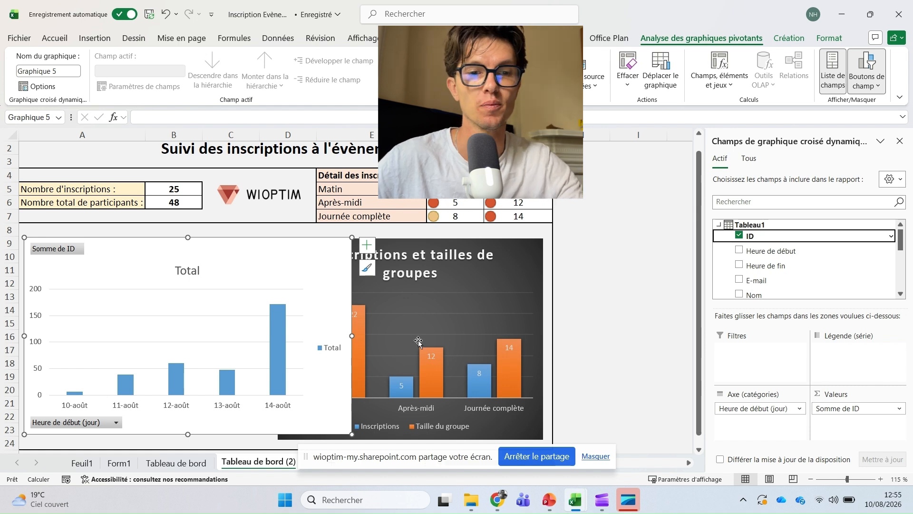